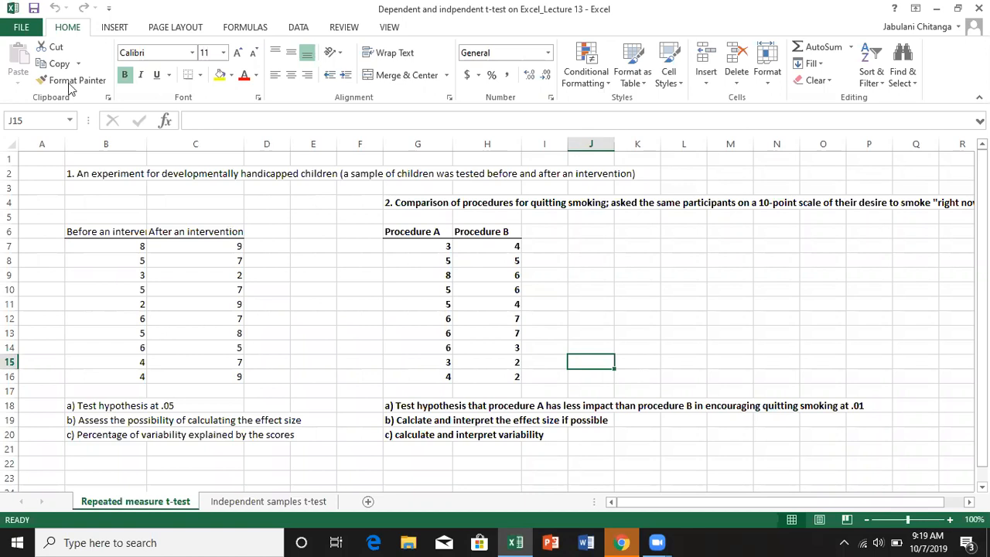
Start the "t-Test: Paired Two Sample for Means" tool from the data analysis tools.
{"action": "left_click", "coordinate": [298, 27]}
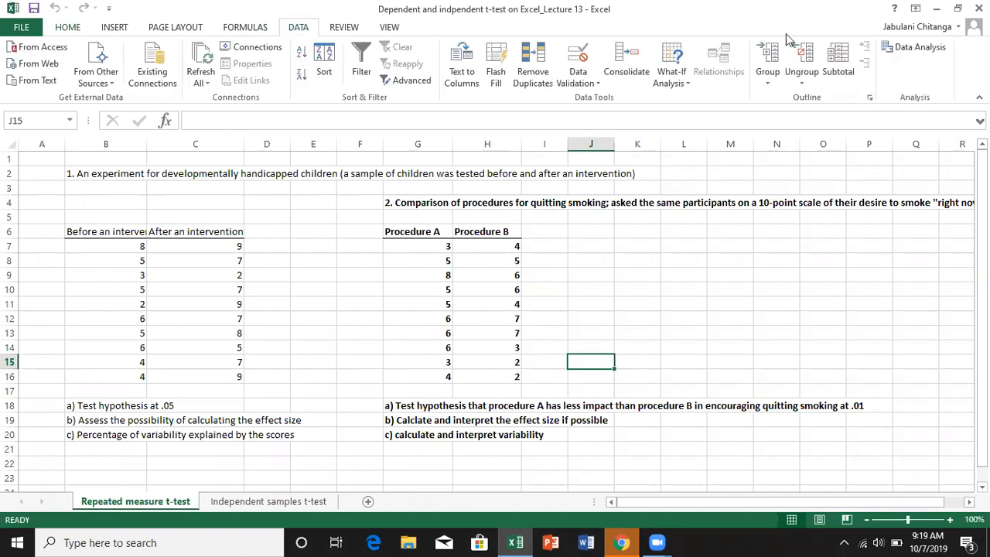
{"action": "left_click", "coordinate": [920, 48]}
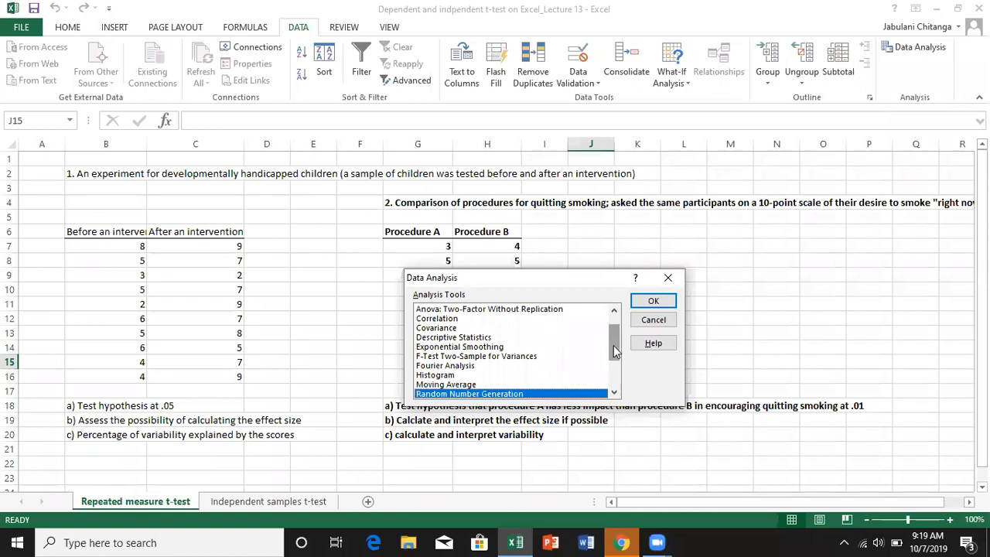
{"action": "scroll", "coordinate": [614, 345], "scroll_direction": "down", "scroll_amount": 2}
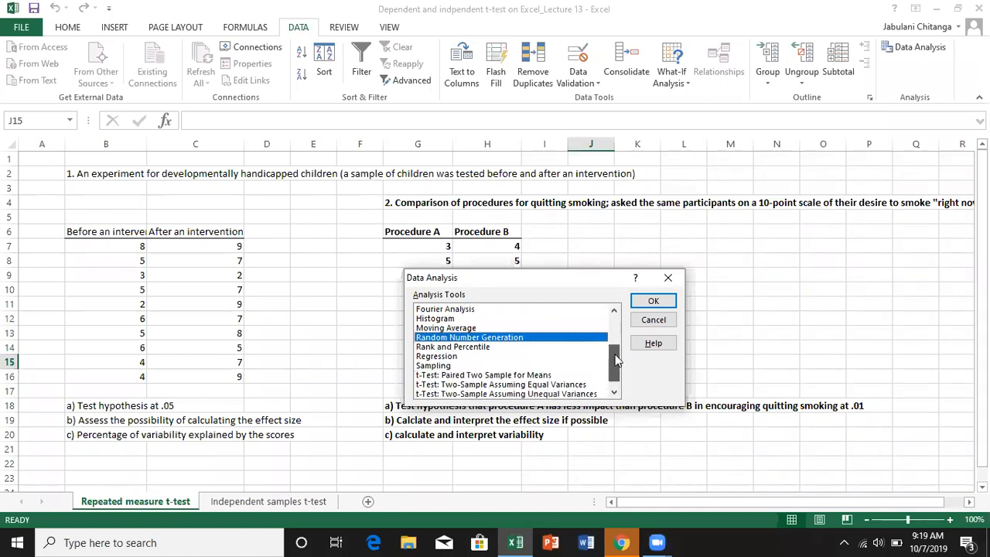
{"action": "left_click", "coordinate": [491, 376]}
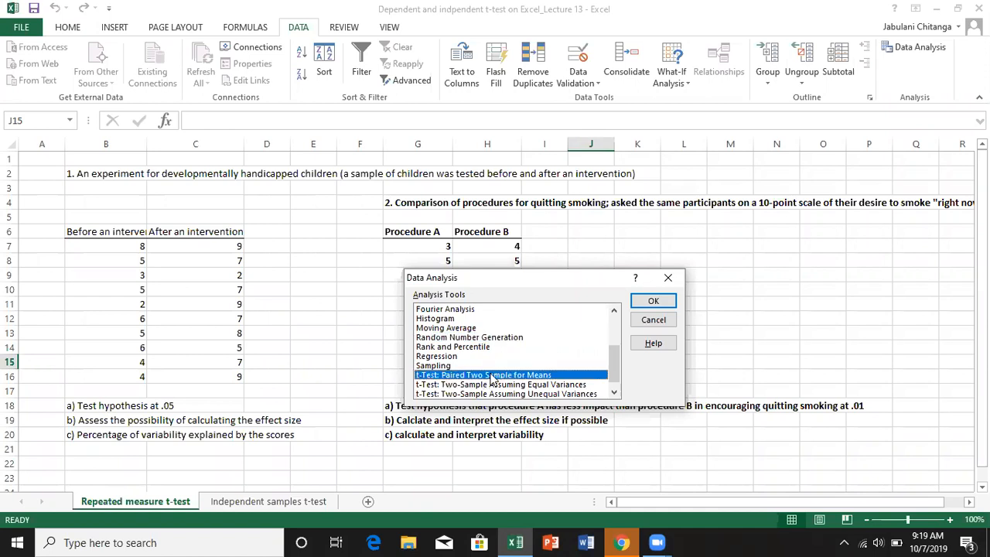
{"action": "left_click", "coordinate": [654, 302]}
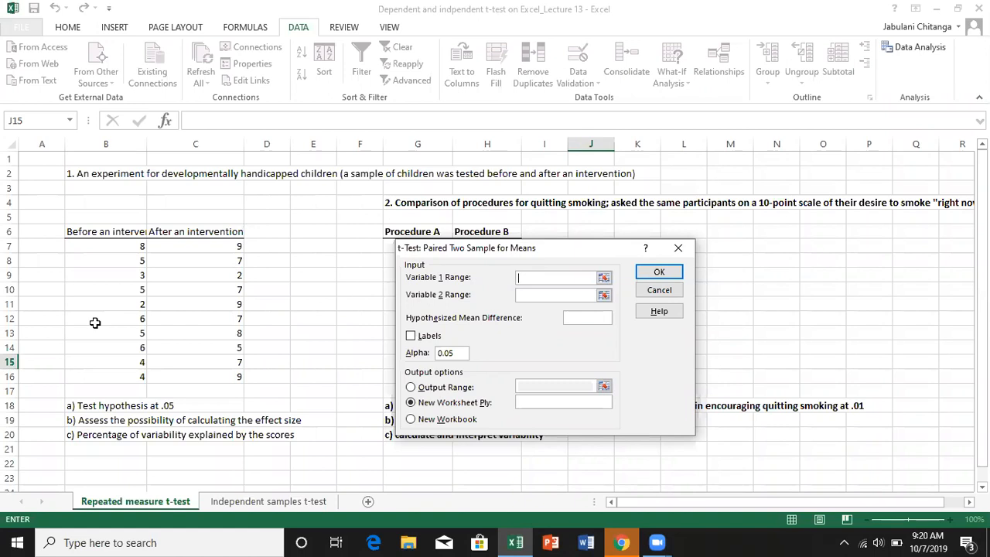
Set the Variable 1 range to the before-intervention column B6:B16 and the Variable 2 range to the after-intervention column C6:C16.
{"action": "left_click", "coordinate": [120, 234]}
{"action": "left_click_drag", "start_coordinate": [120, 234], "coordinate": [119, 375]}
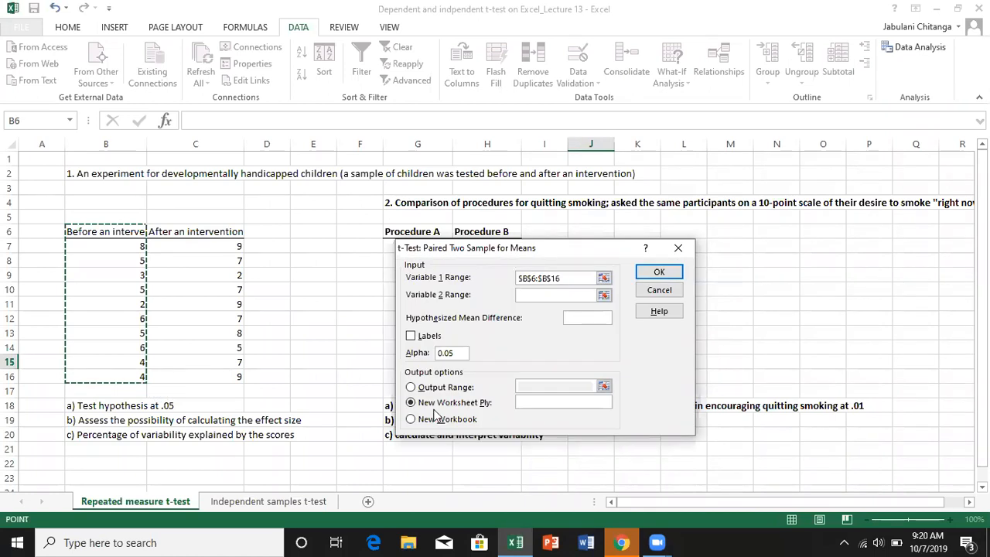
{"action": "left_click", "coordinate": [545, 293]}
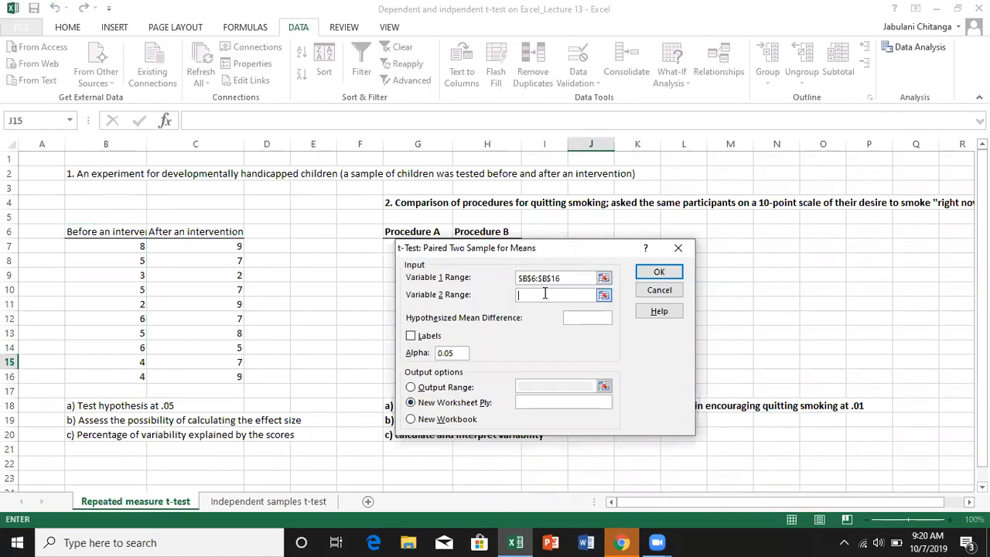
{"action": "left_click", "coordinate": [212, 232]}
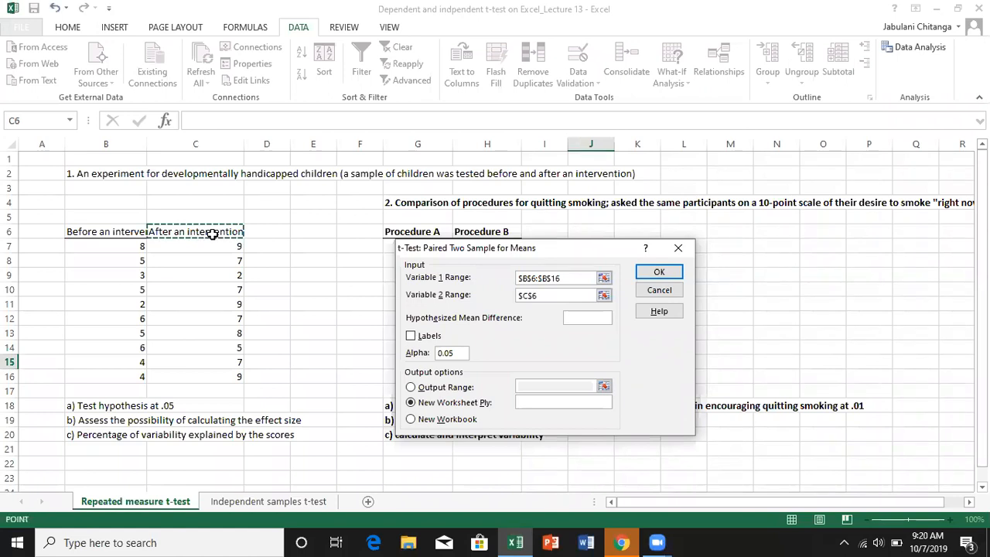
{"action": "left_click_drag", "start_coordinate": [212, 234], "coordinate": [218, 374]}
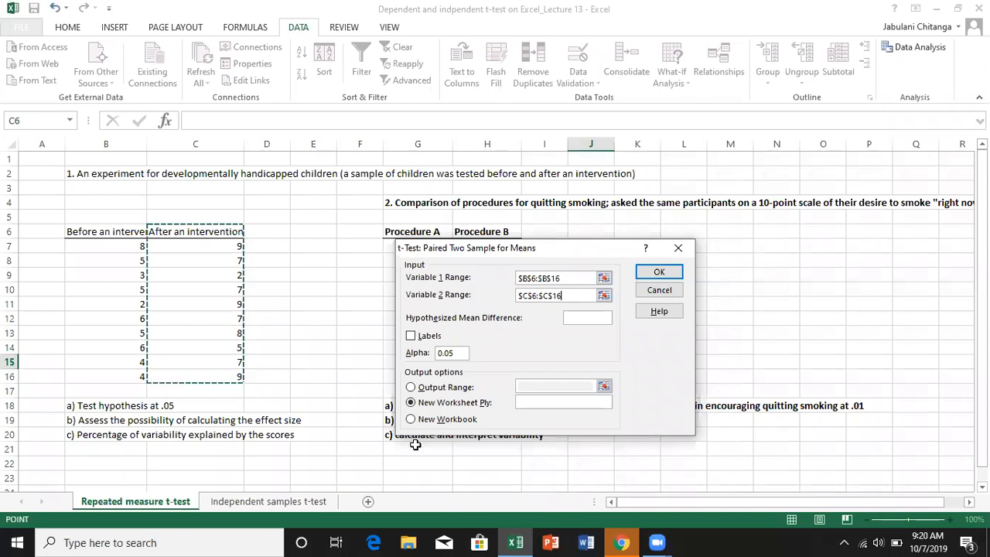
Set the hypothesized mean difference to 0, mark the ranges as including labels, and run the paired t-test to a new worksheet.
{"action": "left_click", "coordinate": [575, 317]}
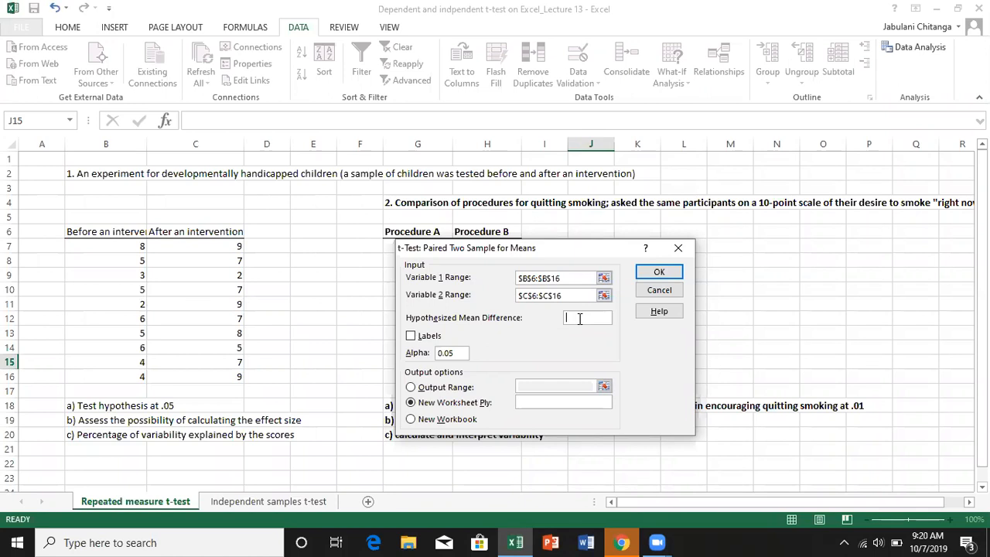
{"action": "type", "text": "0"}
{"action": "left_click", "coordinate": [410, 336]}
{"action": "left_click", "coordinate": [656, 271]}
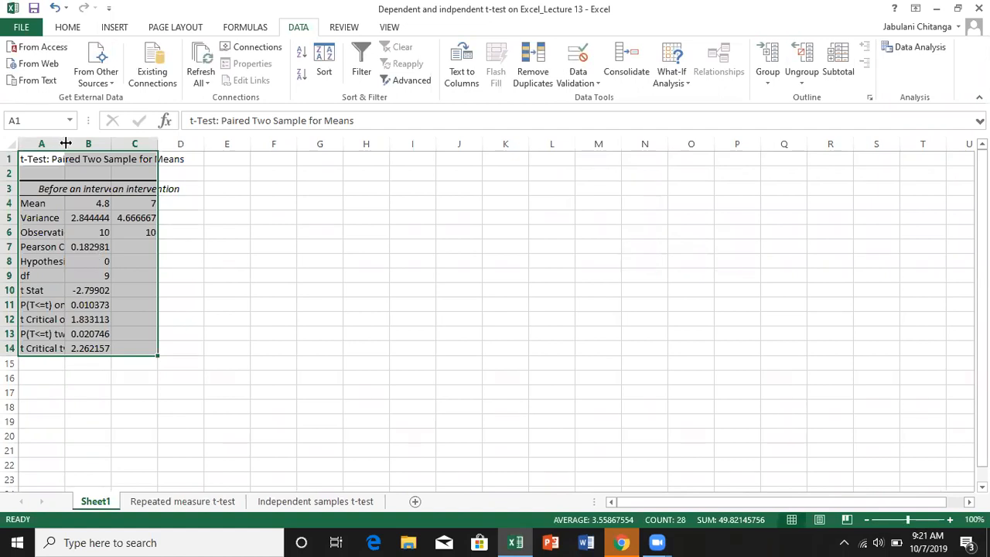
Widen columns A, B and C of the t-test output so that all row labels and headings fit.
{"action": "left_click_drag", "start_coordinate": [139, 144], "coordinate": [170, 144]}
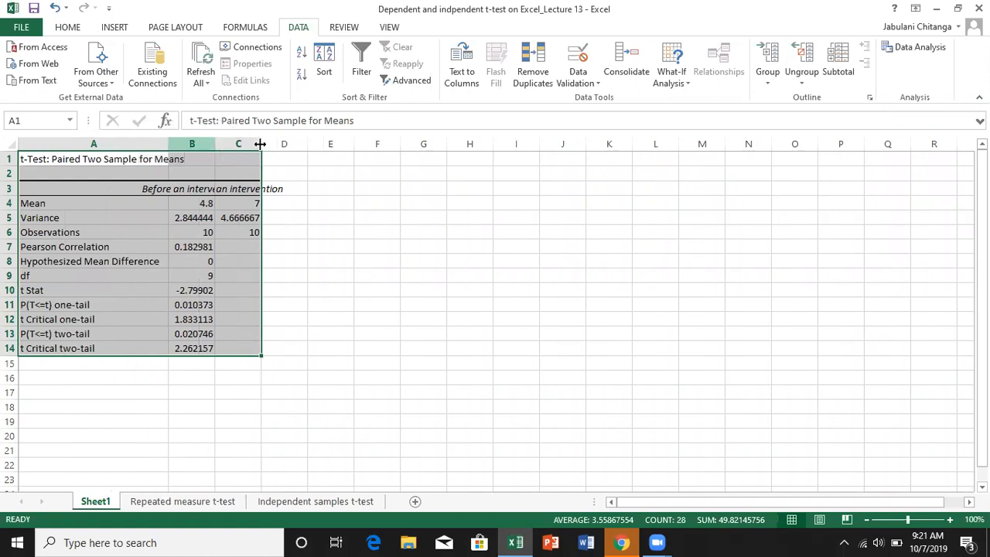
{"action": "left_click_drag", "start_coordinate": [262, 144], "coordinate": [302, 144]}
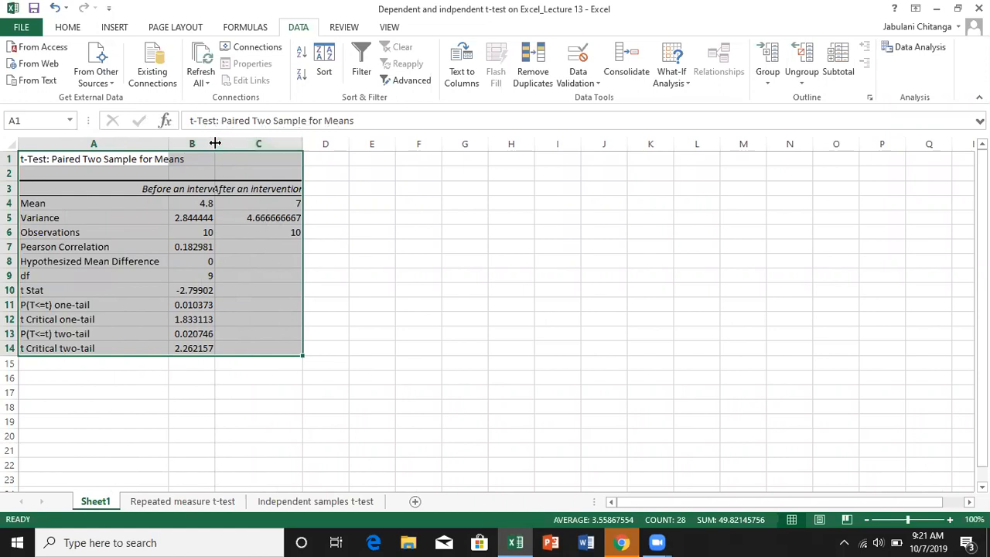
{"action": "left_click_drag", "start_coordinate": [215, 143], "coordinate": [242, 143]}
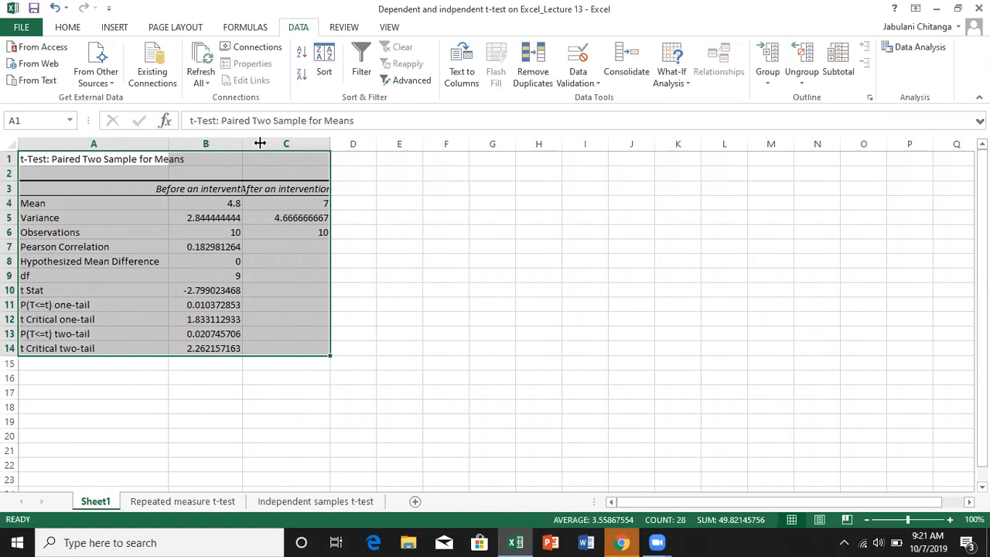
{"action": "left_click_drag", "start_coordinate": [242, 143], "coordinate": [276, 144]}
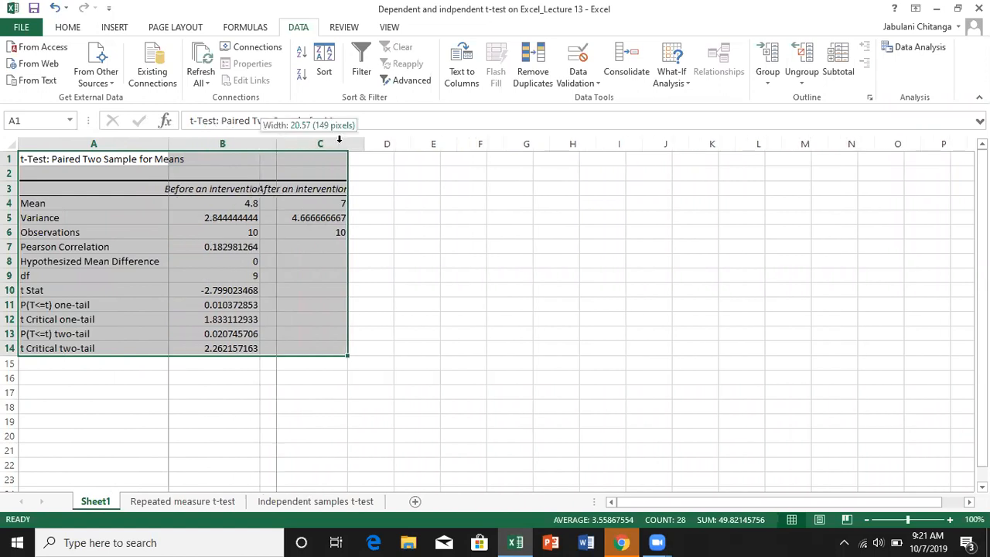
{"action": "left_click_drag", "start_coordinate": [365, 143], "coordinate": [384, 142]}
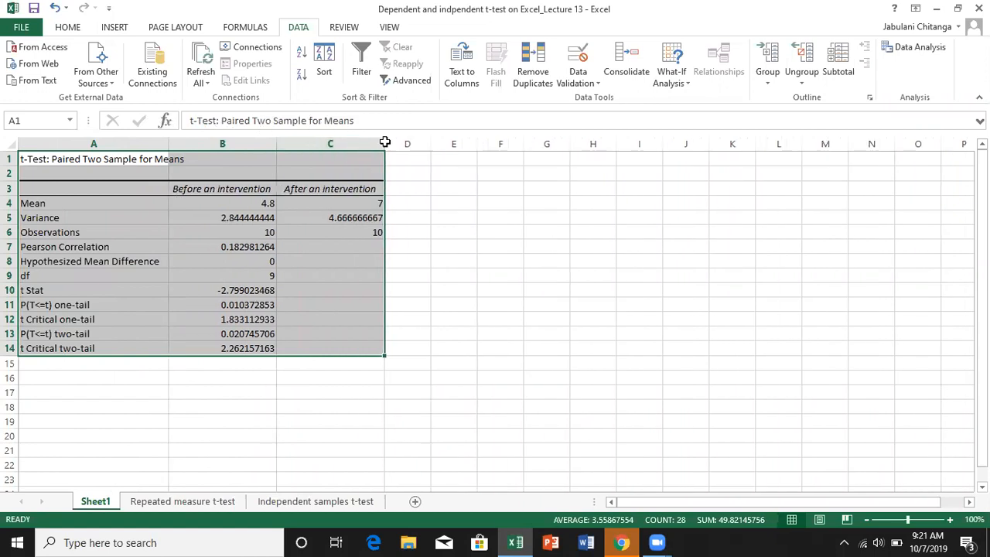
Format the t-test output table A1:C14 as Number with 2 decimal places.
{"action": "right_click", "coordinate": [184, 248]}
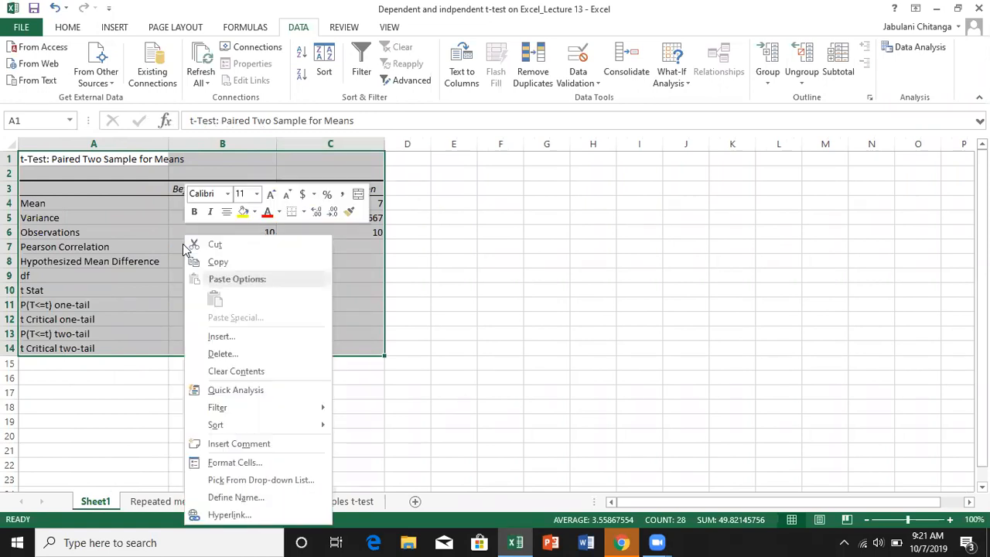
{"action": "left_click", "coordinate": [239, 461]}
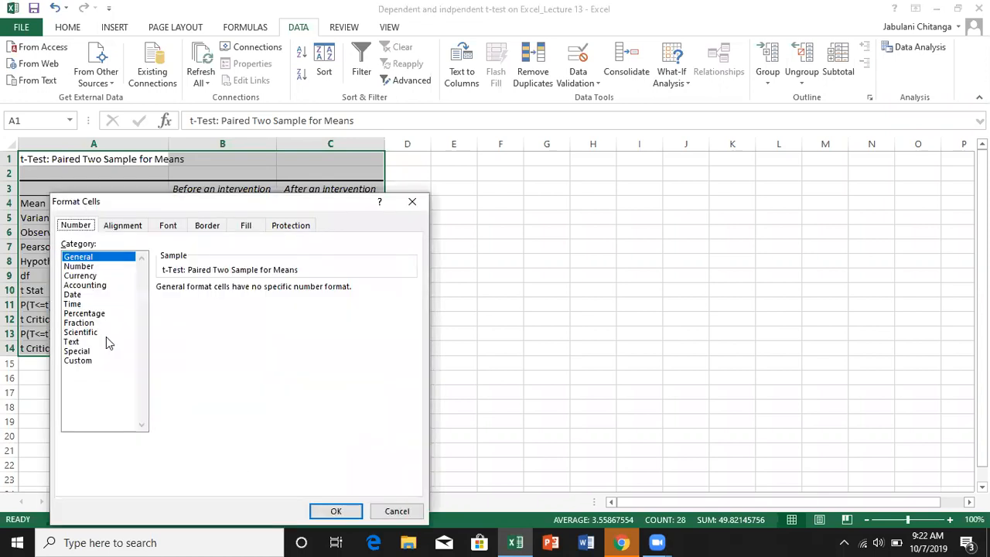
{"action": "left_click", "coordinate": [78, 266]}
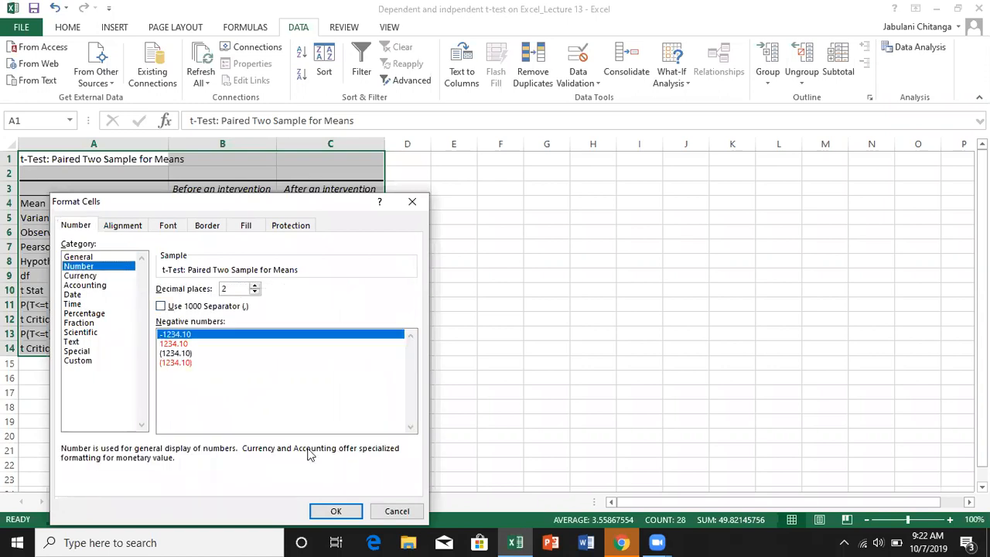
{"action": "left_click", "coordinate": [336, 512]}
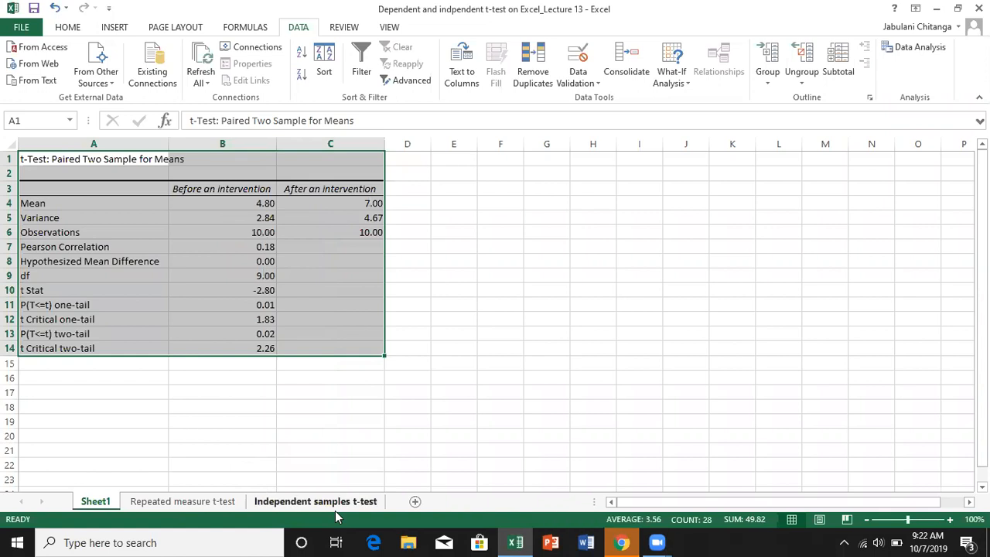
{"action": "left_click", "coordinate": [415, 359]}
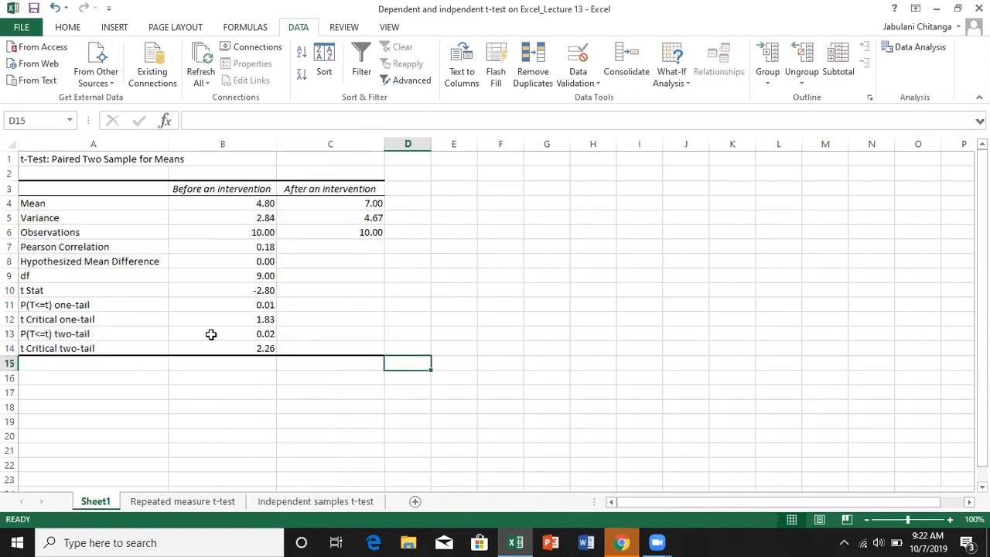
Highlight the one-tail P(T<=t) value in cell B11 with a yellow fill.
{"action": "left_click", "coordinate": [266, 276]}
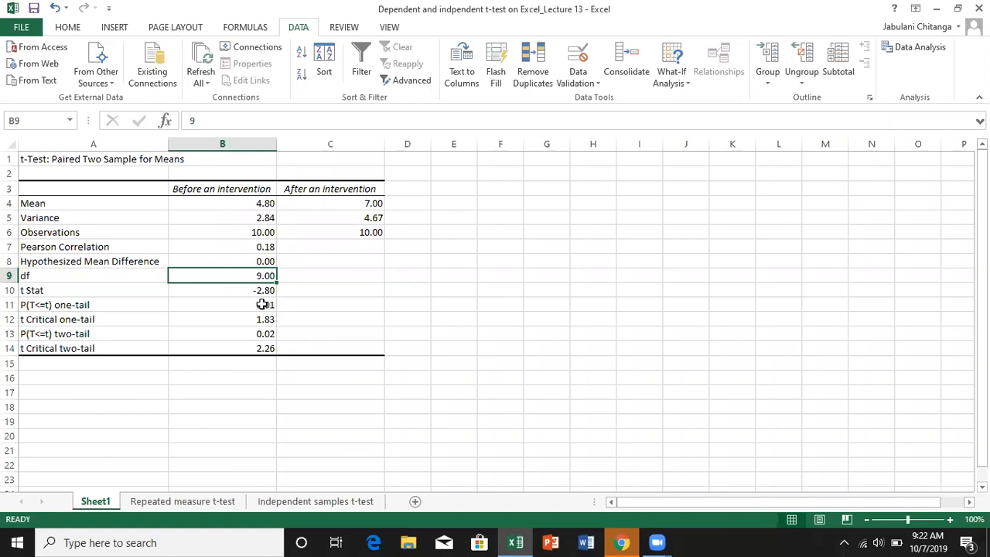
{"action": "key", "text": "Down"}
{"action": "key", "text": "Down"}
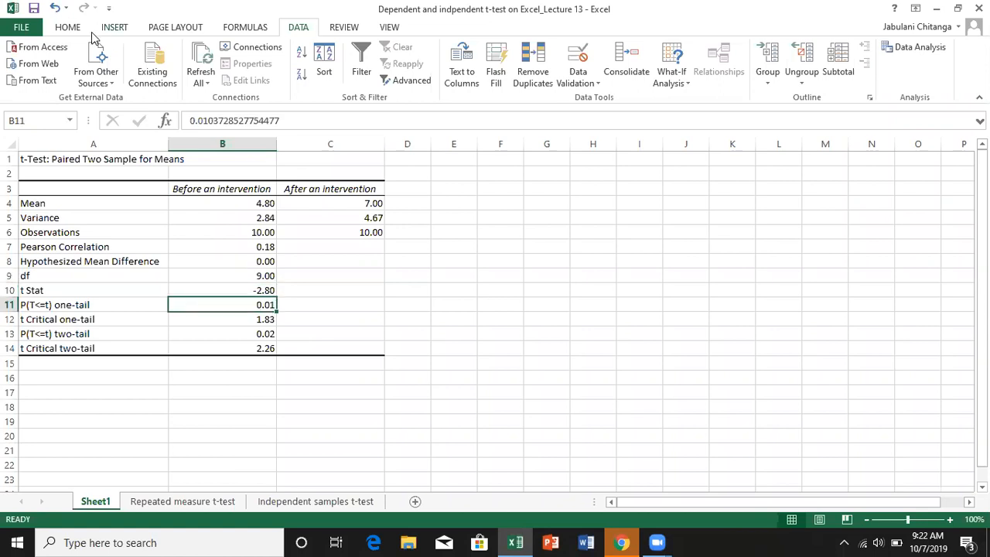
{"action": "left_click", "coordinate": [67, 27]}
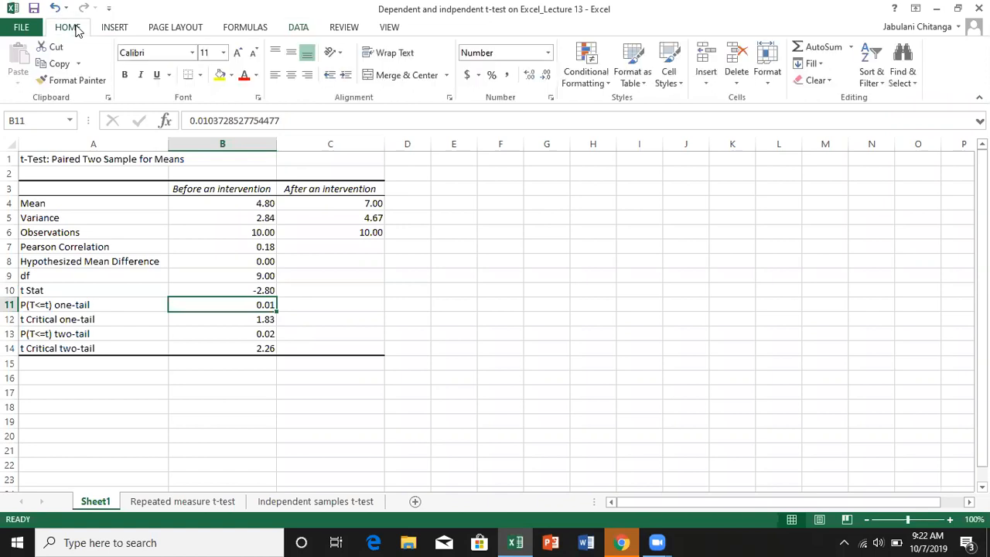
{"action": "left_click", "coordinate": [220, 75]}
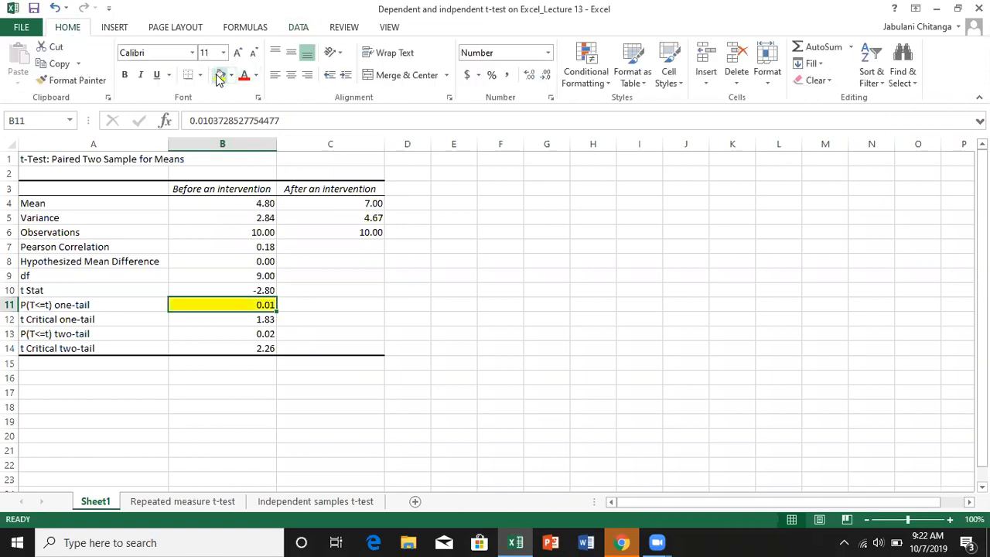
Highlight the two-tail P(T<=t) value in cell B13 with a blue fill.
{"action": "left_click", "coordinate": [269, 334]}
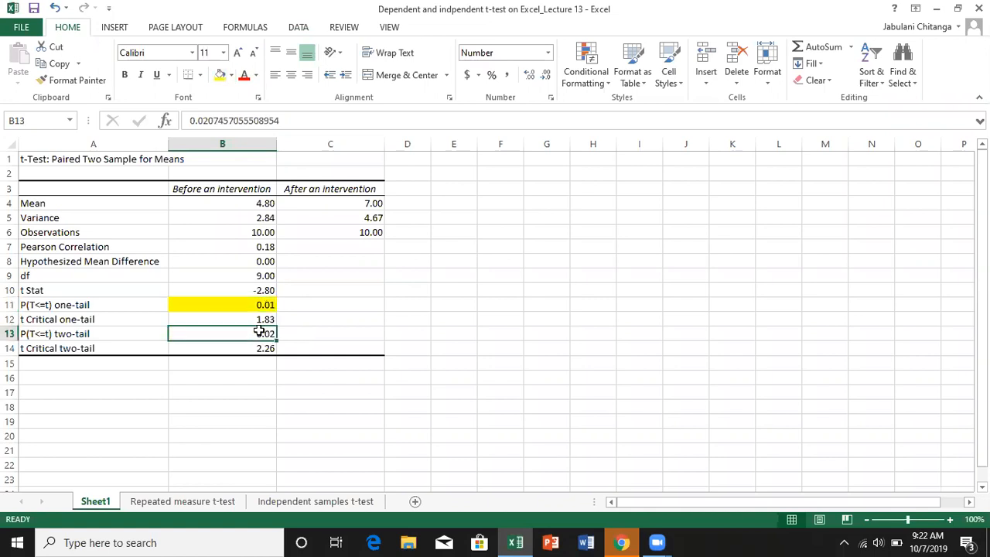
{"action": "left_click", "coordinate": [231, 75]}
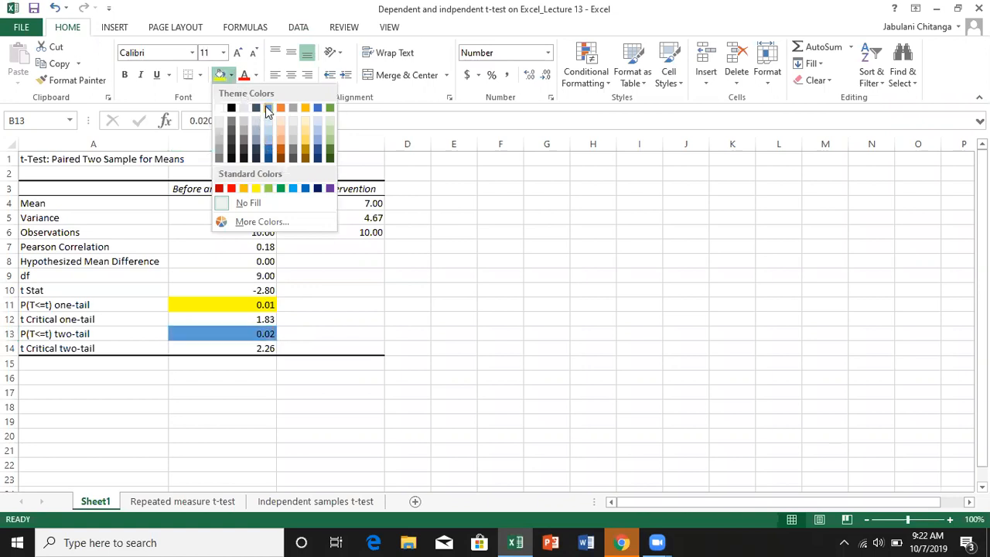
{"action": "left_click", "coordinate": [268, 110]}
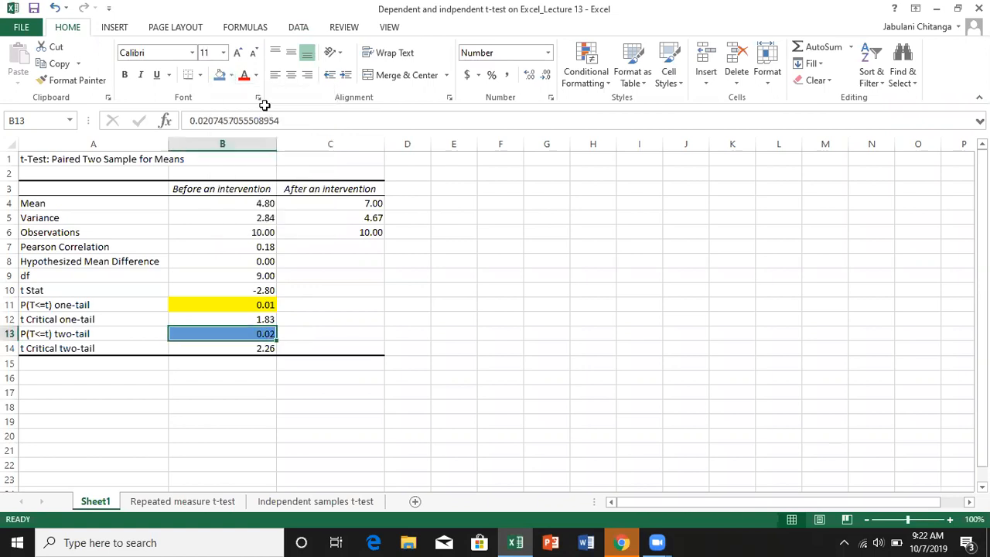
{"action": "left_click", "coordinate": [365, 317]}
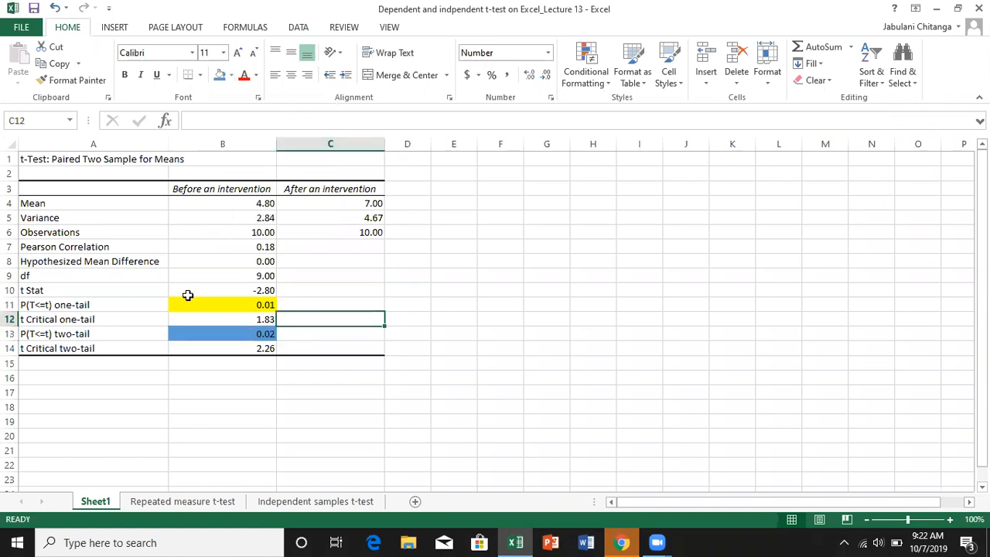
Examine the t Stat, the before and after means, and the one-tail and two-tail p-values in the output table.
{"action": "left_click", "coordinate": [242, 290]}
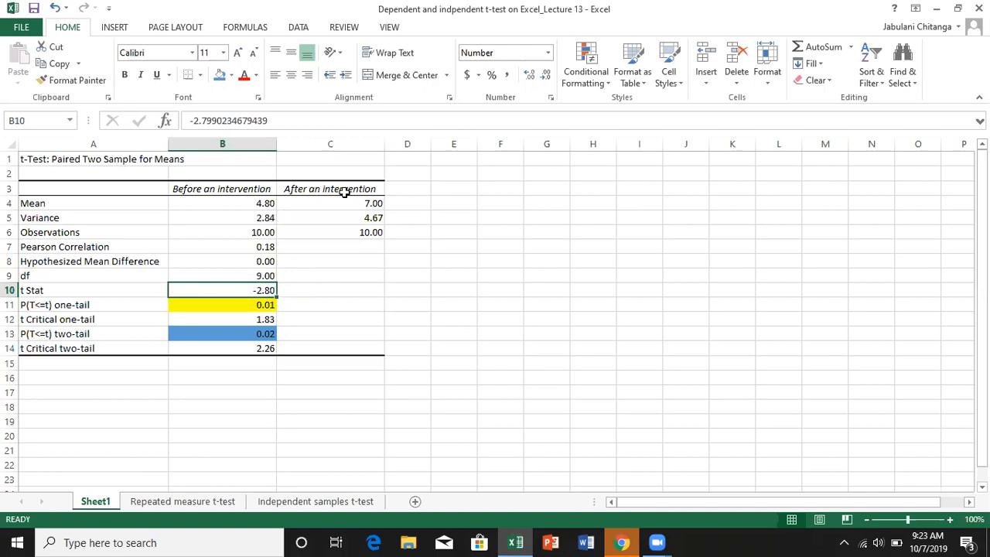
{"action": "left_click", "coordinate": [260, 204]}
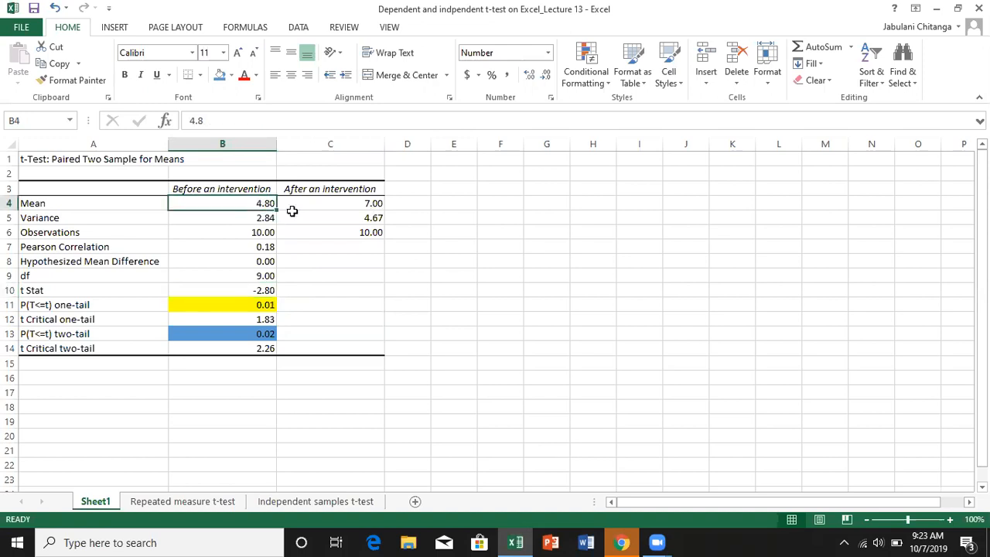
{"action": "left_click", "coordinate": [357, 203]}
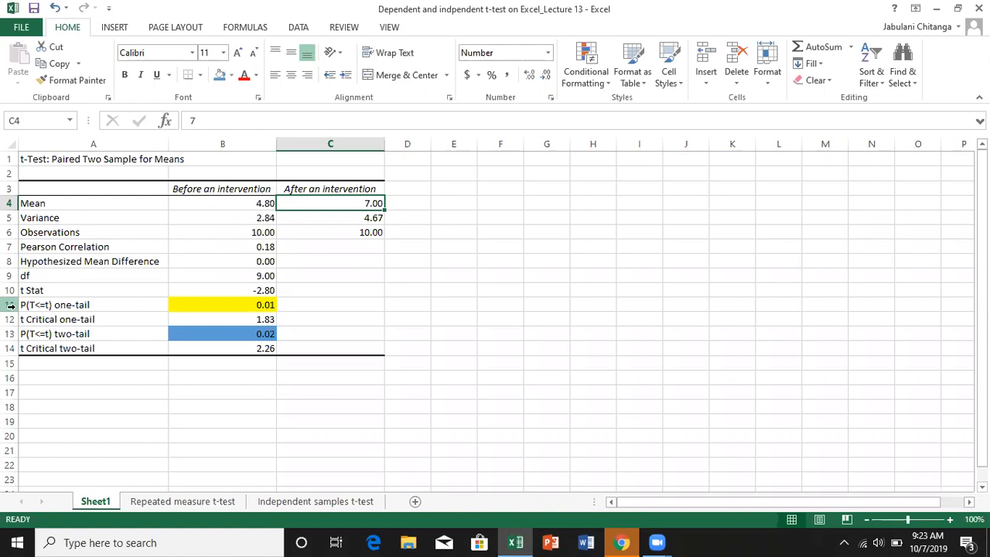
{"action": "left_click", "coordinate": [243, 305]}
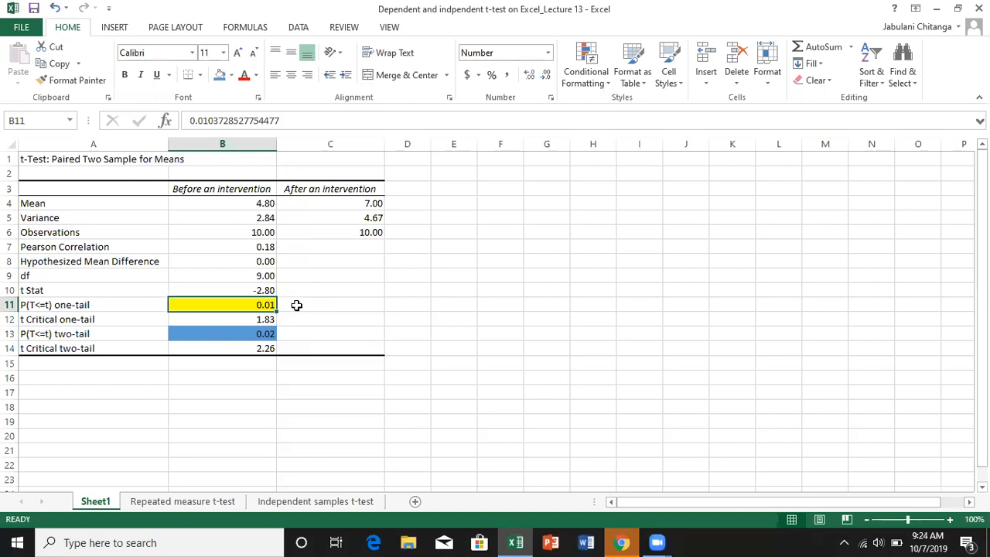
{"action": "left_click", "coordinate": [262, 333]}
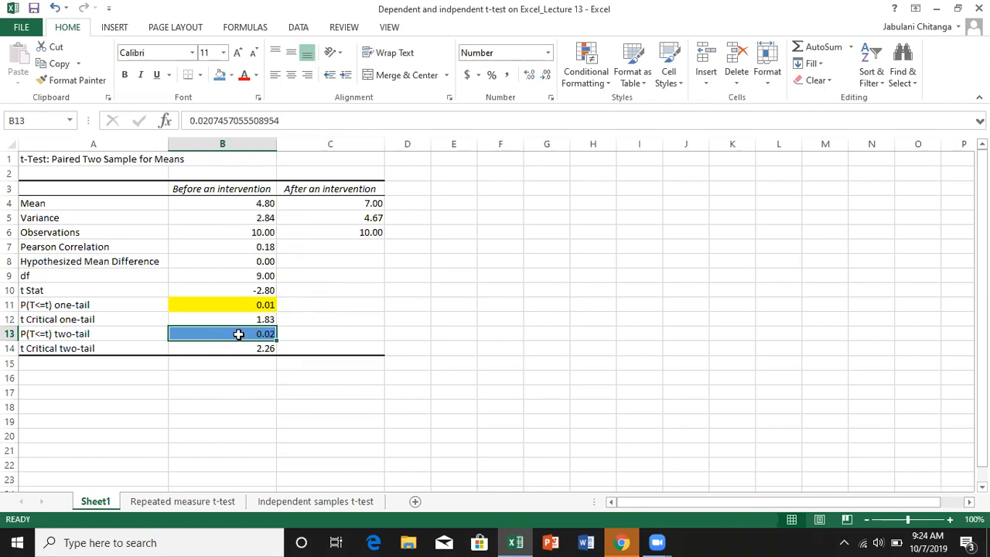
{"action": "left_click", "coordinate": [322, 334]}
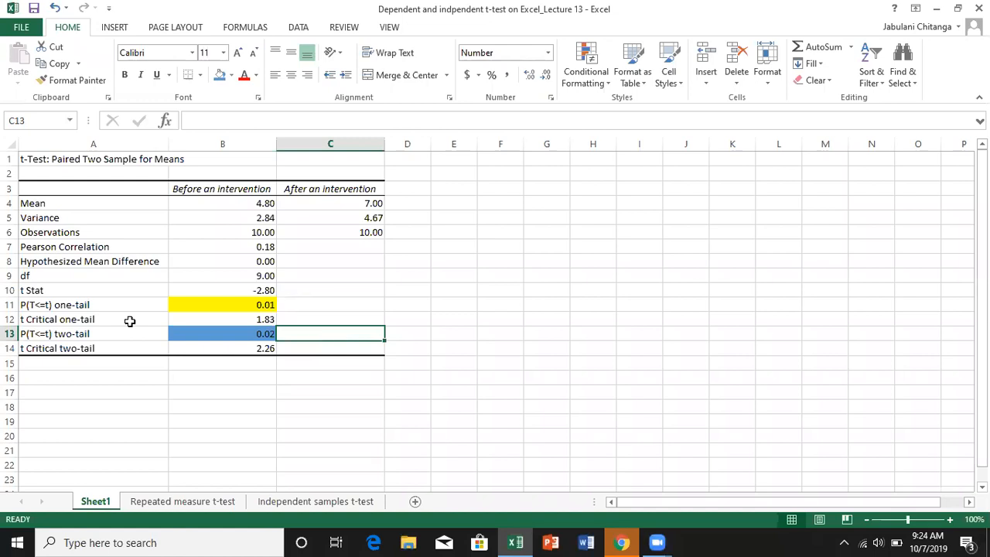
Delete rows 11 and 12 holding the one-tail P(T<=t) and t Critical values from the output table.
{"action": "left_click", "coordinate": [11, 305]}
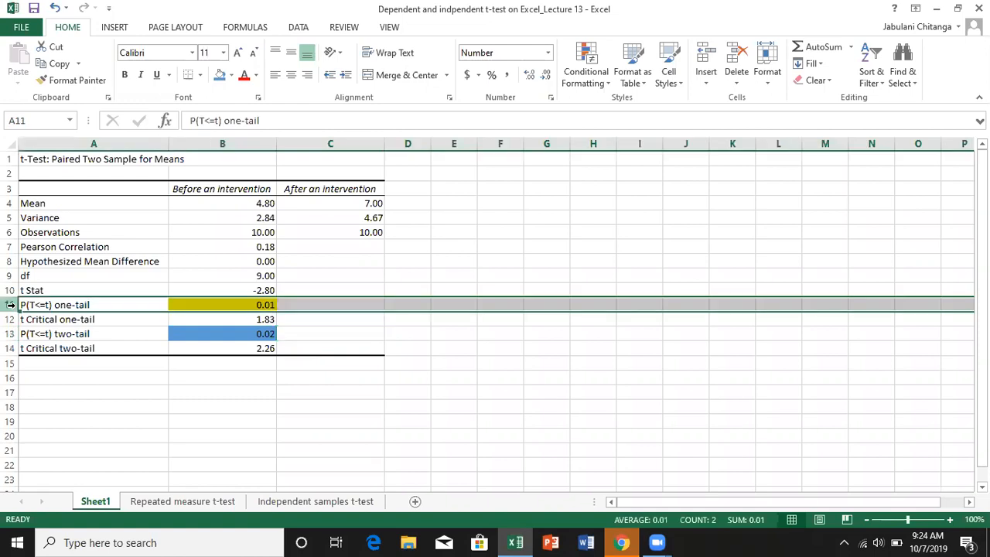
{"action": "left_click_drag", "start_coordinate": [6, 313], "coordinate": [6, 316]}
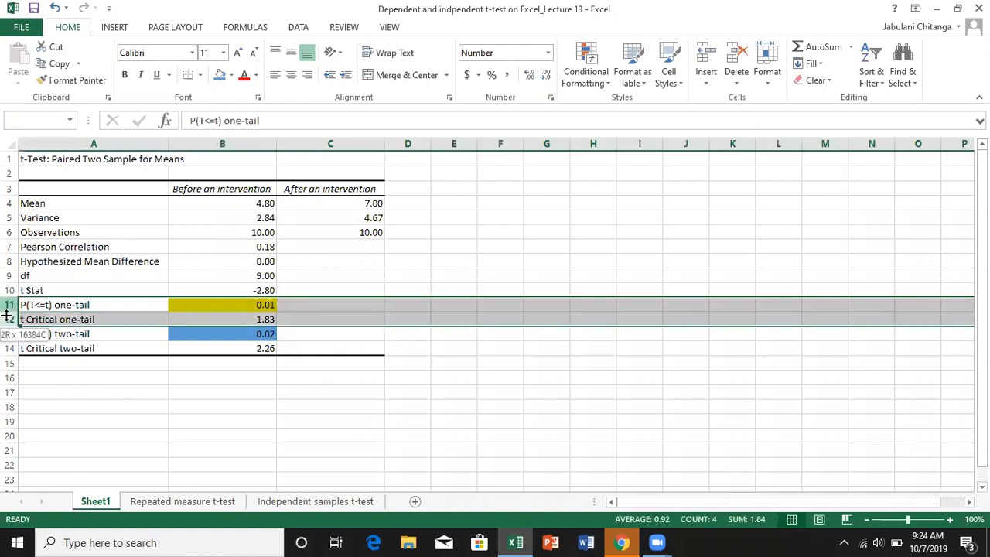
{"action": "right_click", "coordinate": [7, 317]}
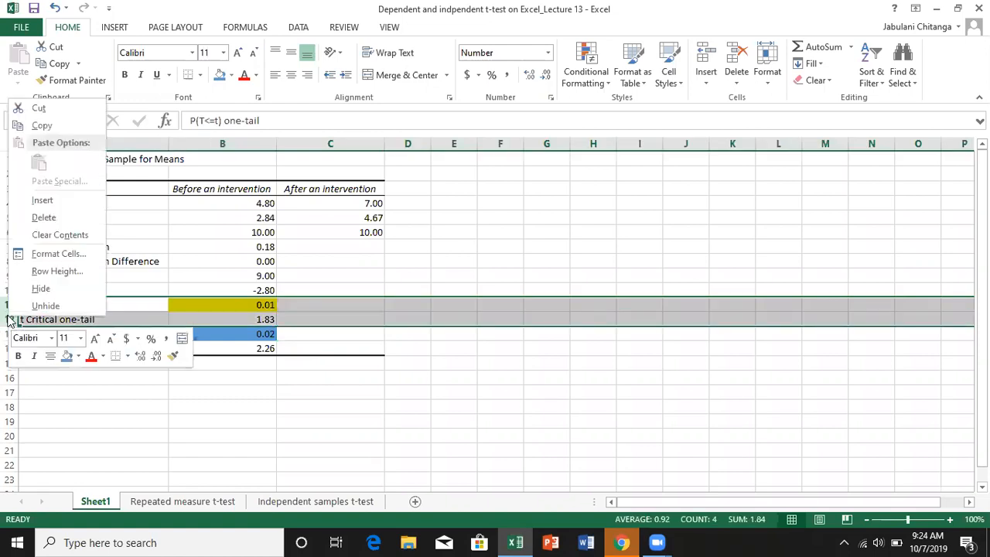
{"action": "left_click", "coordinate": [47, 220]}
{"action": "left_click", "coordinate": [126, 370]}
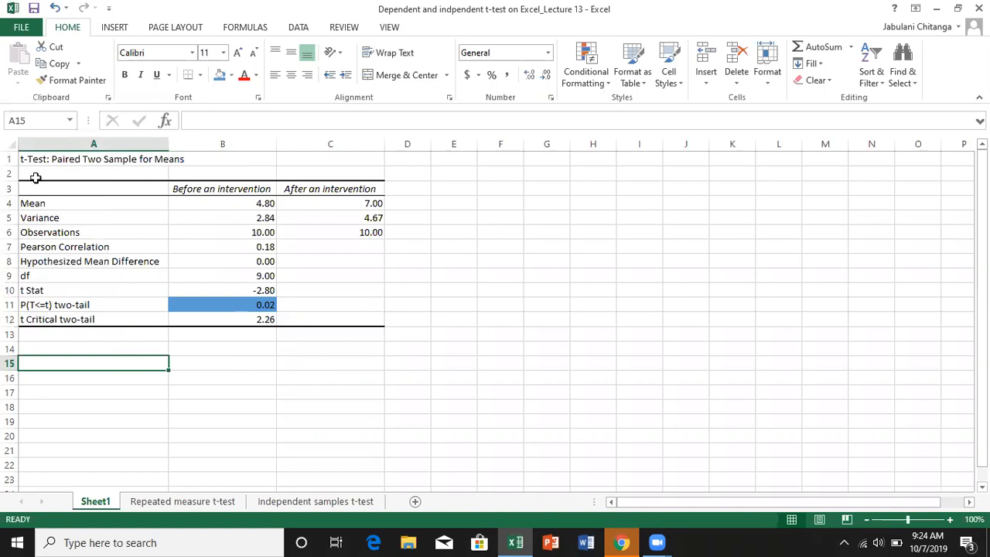
Copy the trimmed t-test output table in A1:C12.
{"action": "key", "text": "ctrl+Up"}
{"action": "key", "text": "ctrl+Up"}
{"action": "key", "text": "ctrl+Up"}
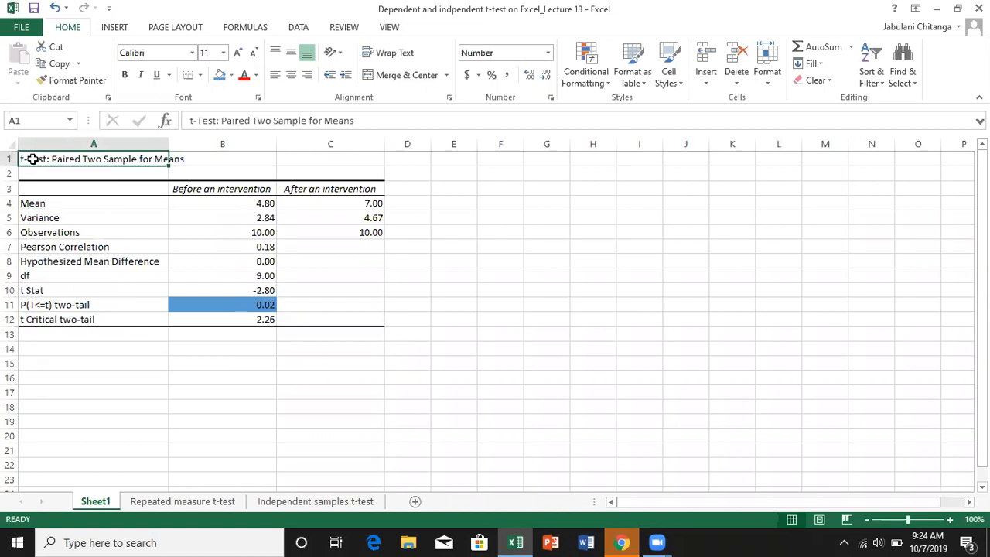
{"action": "left_click_drag", "start_coordinate": [22, 159], "coordinate": [255, 177]}
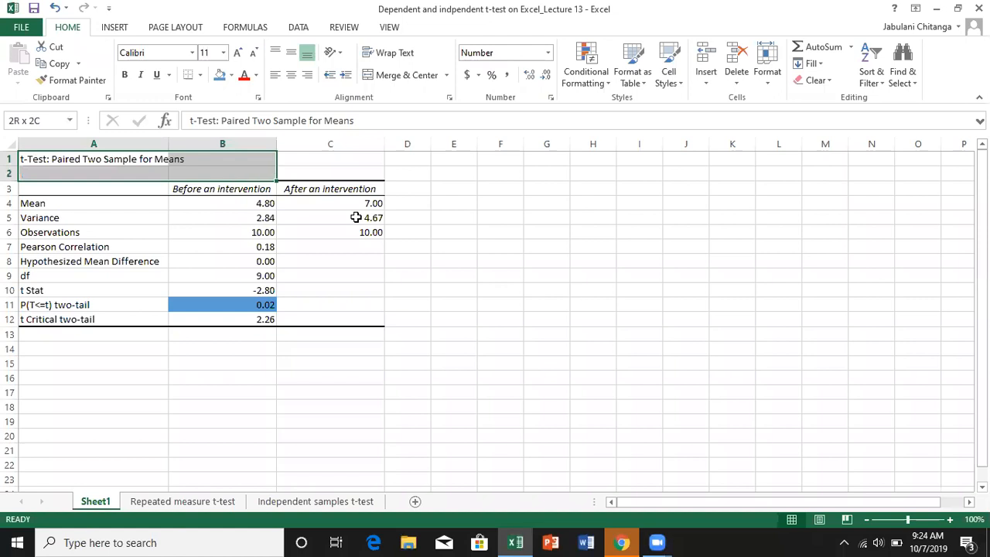
{"action": "left_click_drag", "start_coordinate": [356, 217], "coordinate": [364, 325]}
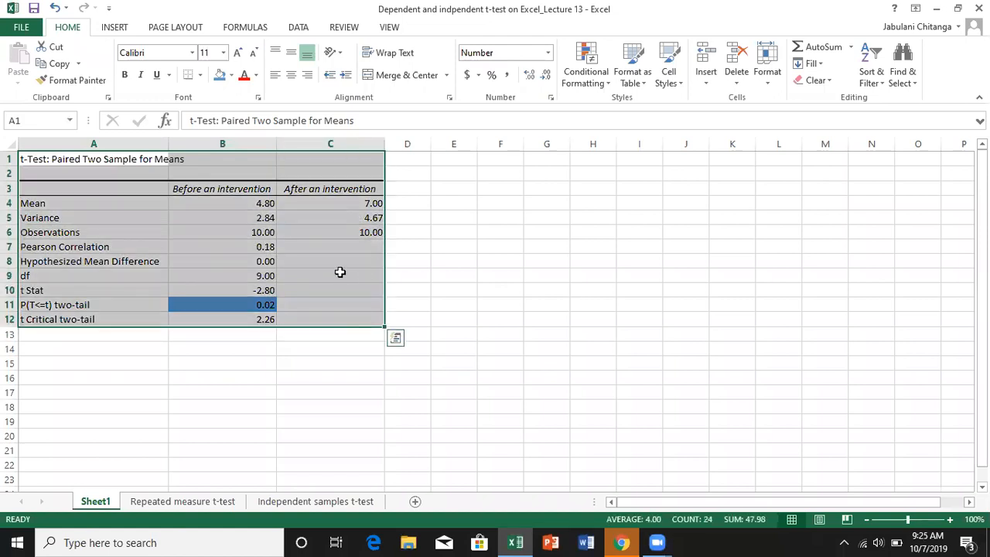
{"action": "right_click", "coordinate": [340, 272]}
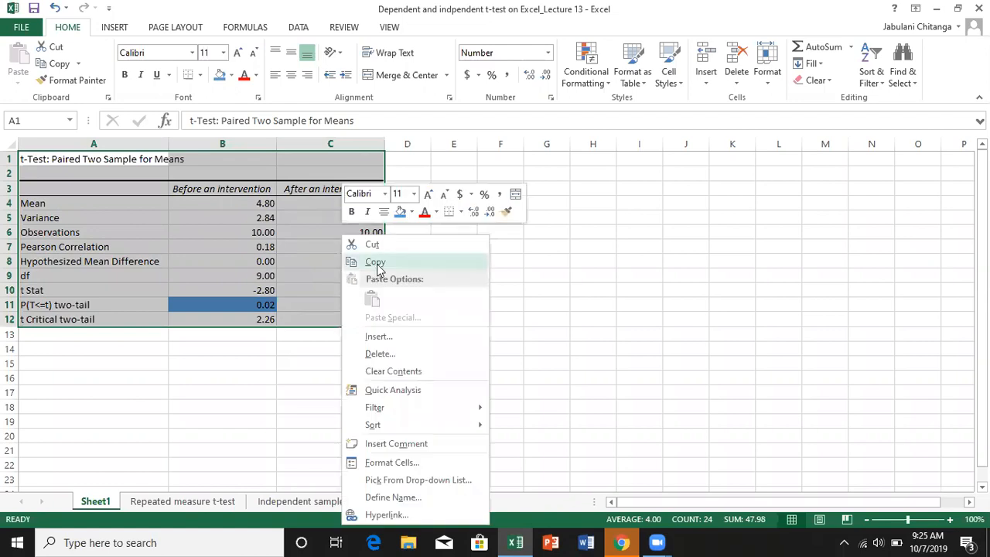
{"action": "left_click", "coordinate": [378, 263]}
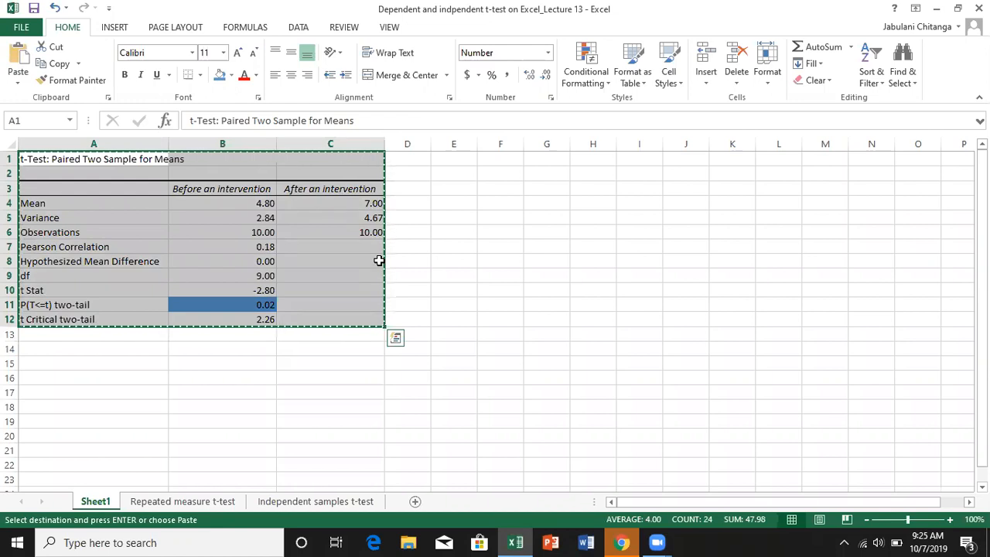
{"action": "double_click", "coordinate": [254, 375]}
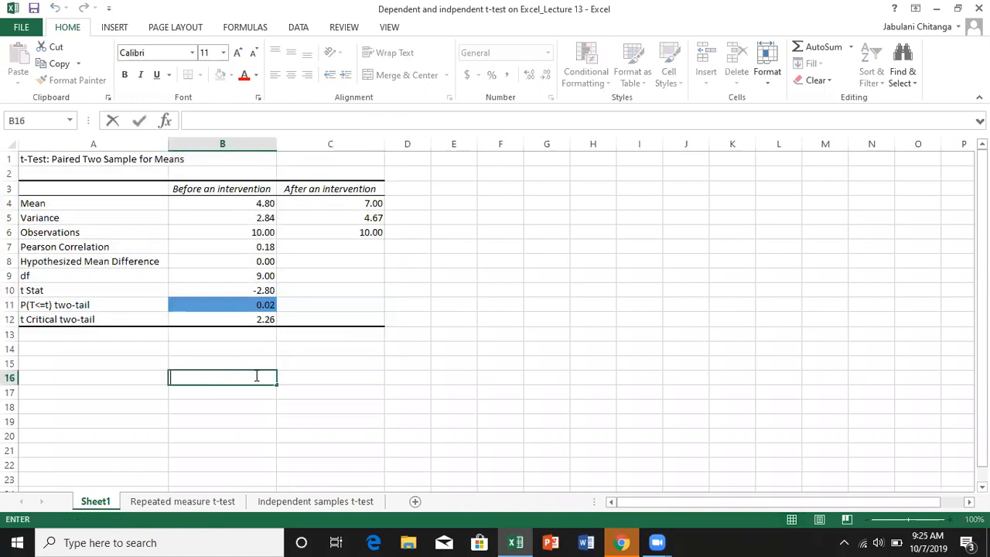
Enter the label "Stating the hypotheses" in cell A15 below the output table.
{"action": "left_click", "coordinate": [111, 362]}
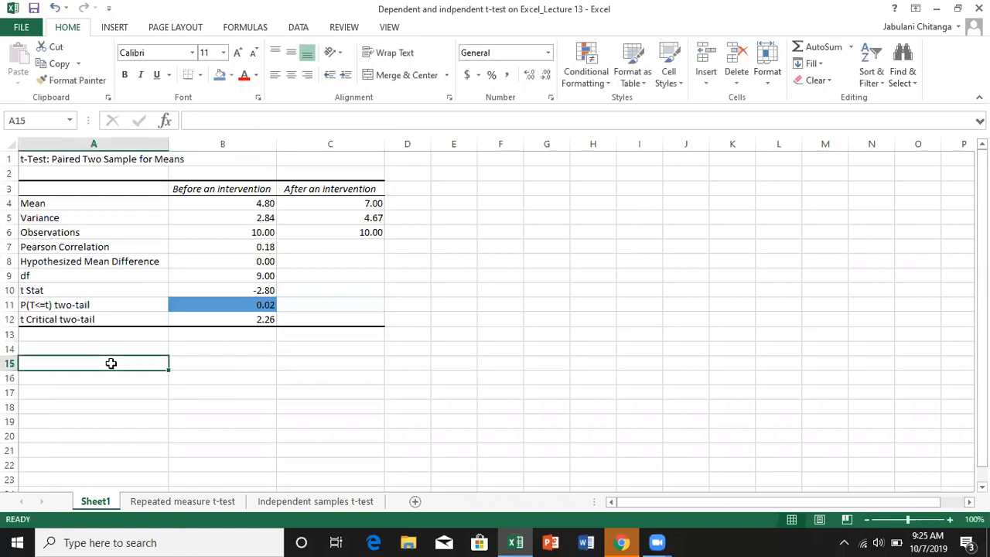
{"action": "type", "text": "Hyo"}
{"action": "key", "text": "BackSpace"}
{"action": "type", "text": "p"}
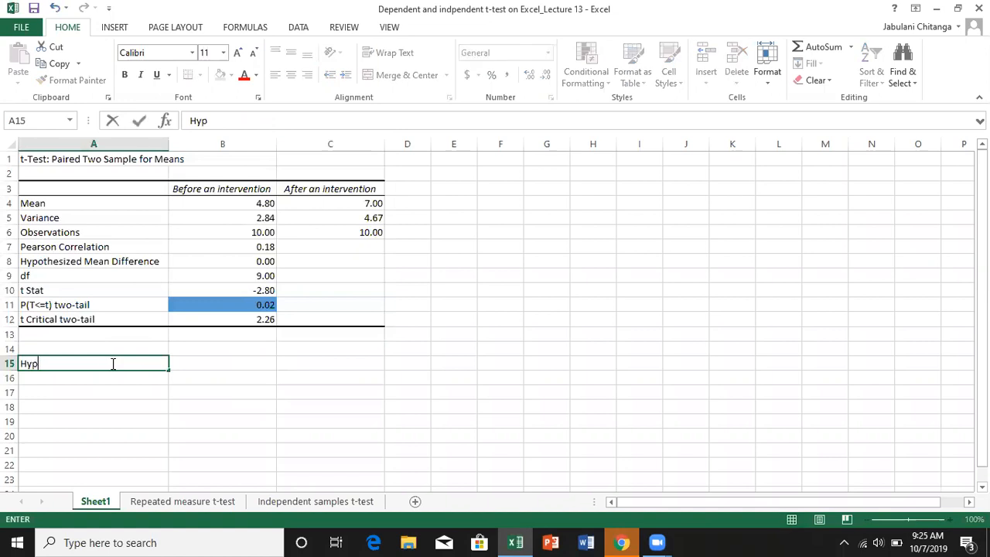
{"action": "type", "text": "otheses"}
{"action": "key", "text": "BackSpace"}
{"action": "key", "text": "BackSpace"}
{"action": "key", "text": "BackSpace"}
{"action": "key", "text": "BackSpace"}
{"action": "key", "text": "BackSpace"}
{"action": "key", "text": "BackSpace"}
{"action": "key", "text": "BackSpace"}
{"action": "key", "text": "BackSpace"}
{"action": "key", "text": "BackSpace"}
{"action": "key", "text": "BackSpace"}
{"action": "type", "text": "Stating the hypotheses"}
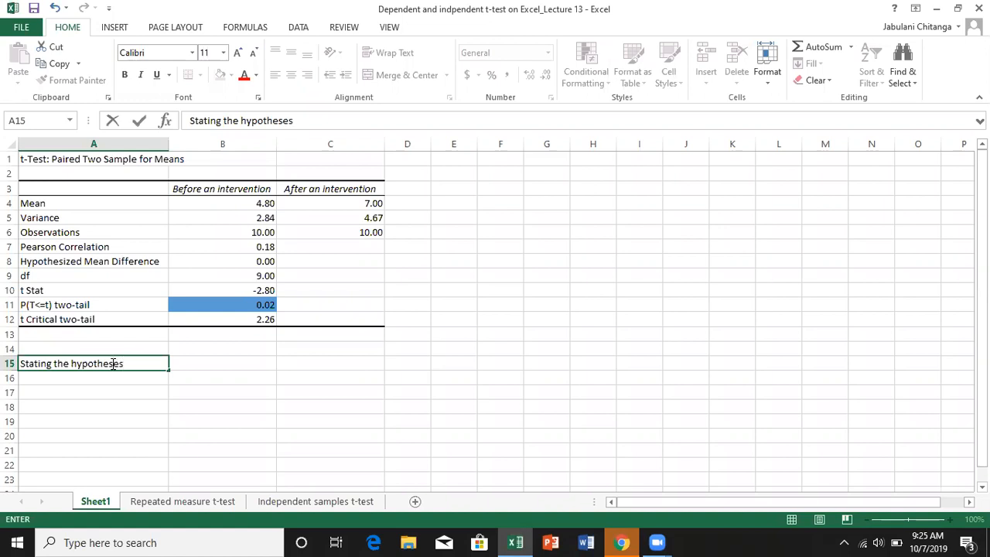
{"action": "key", "text": "Return"}
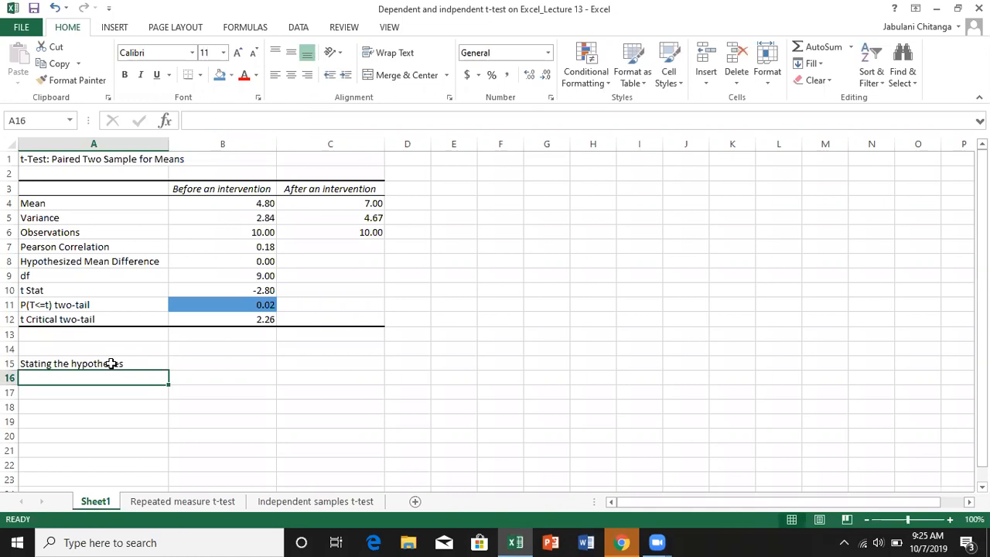
Enter the label "Critical region" in cell A16 and check the t Critical two-tail value in B12.
{"action": "type", "text": "Critical region"}
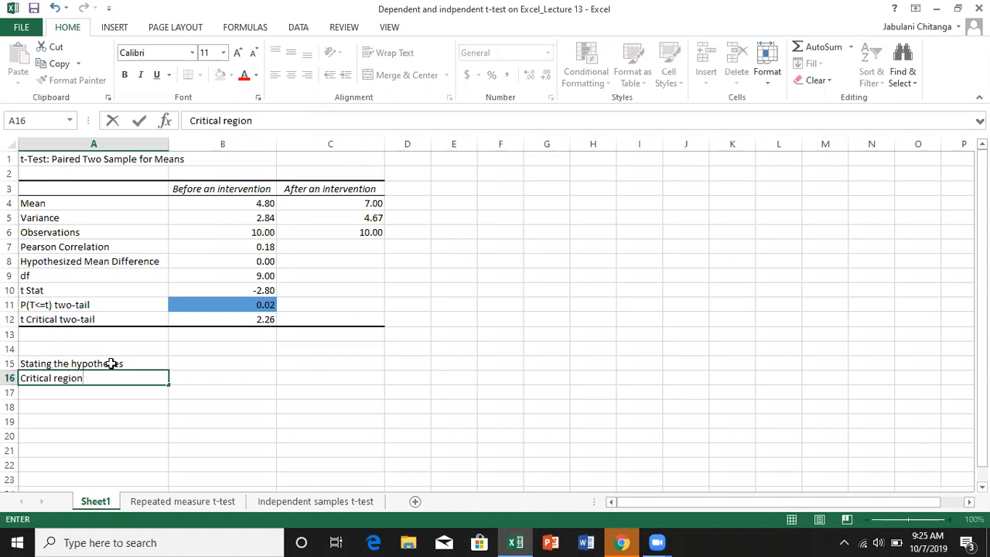
{"action": "left_click", "coordinate": [208, 379]}
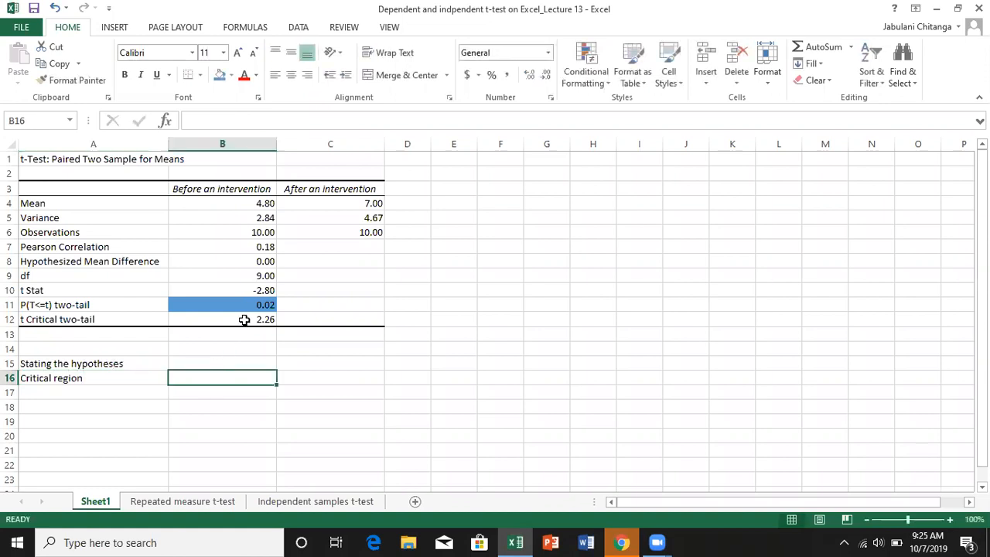
{"action": "left_click", "coordinate": [244, 319]}
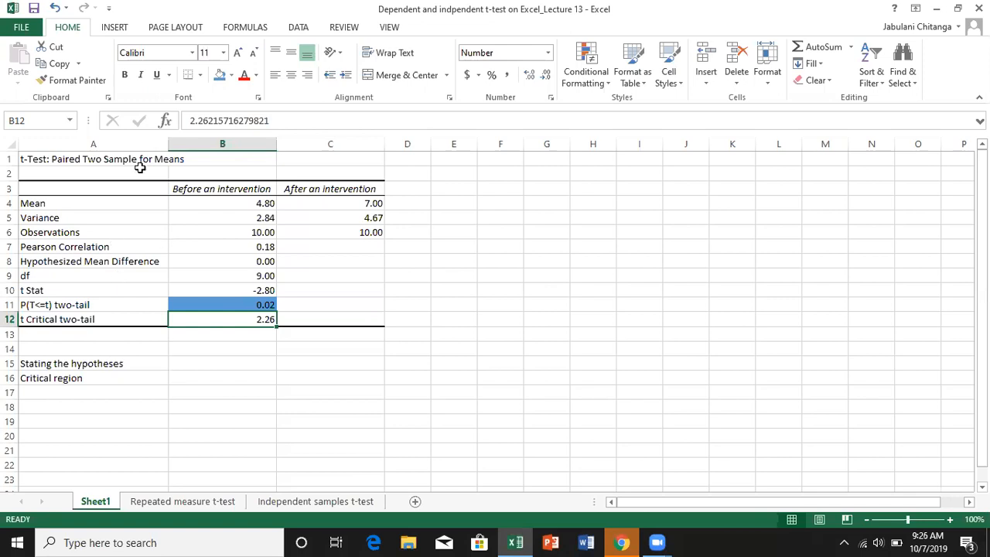
Enter the label "Computation" in cell A17 and check the t Stat value in B10.
{"action": "left_click", "coordinate": [42, 396]}
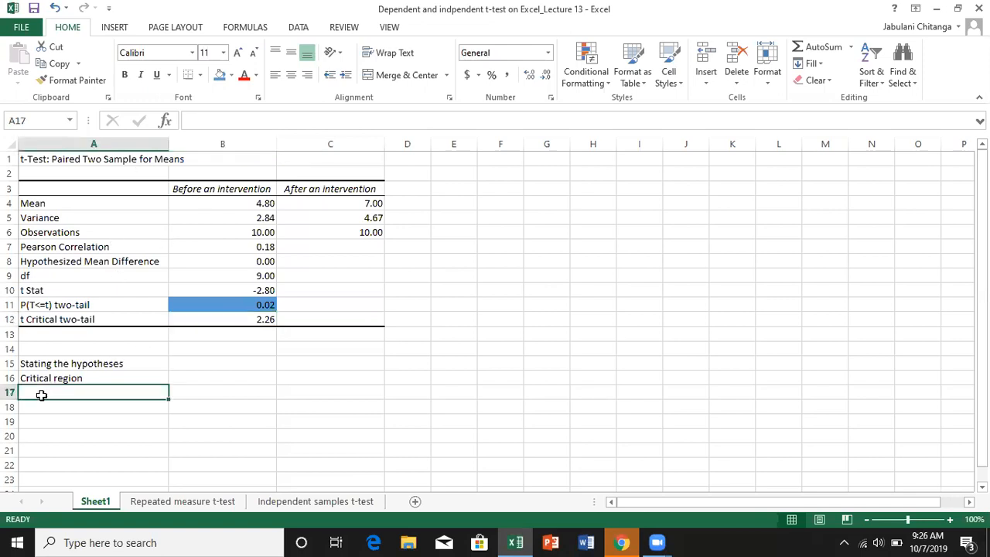
{"action": "type", "text": "Co"}
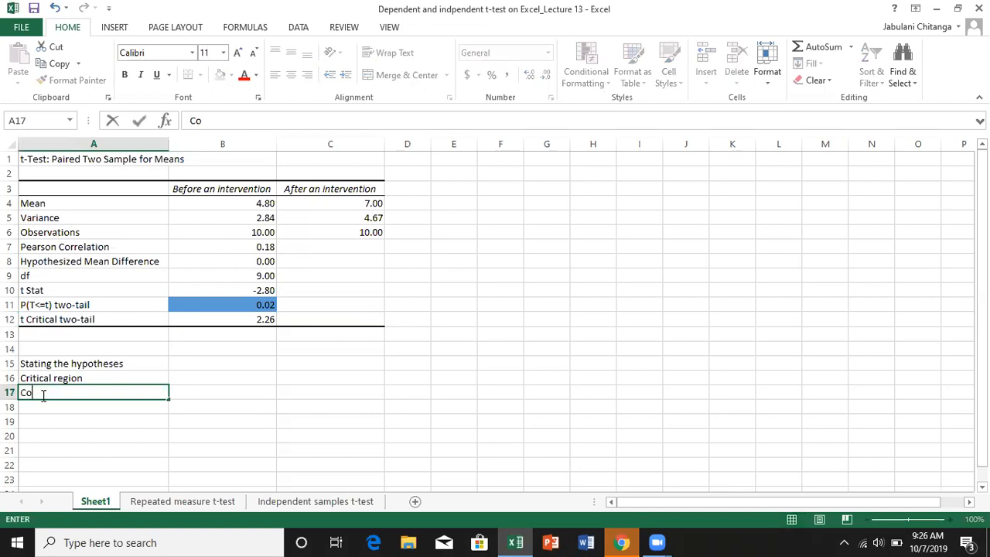
{"action": "type", "text": "mputation"}
{"action": "left_click", "coordinate": [105, 377]}
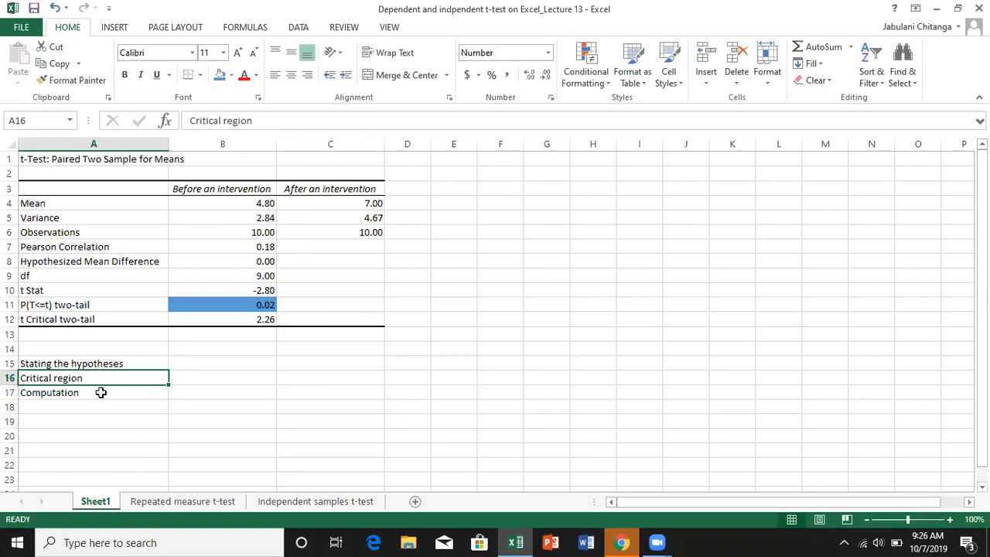
{"action": "left_click", "coordinate": [263, 289]}
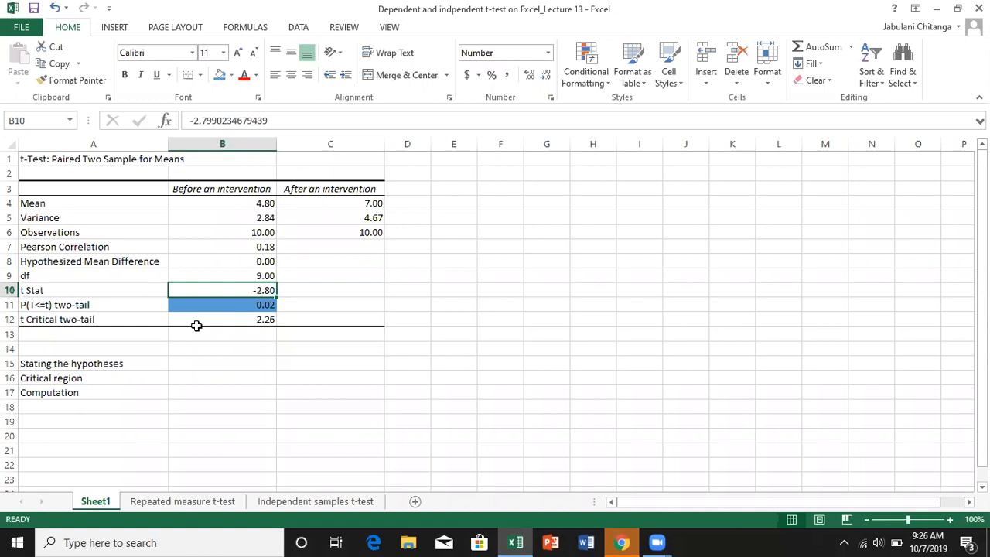
Enter the label "Conclusion" in cell A18.
{"action": "left_click", "coordinate": [57, 408]}
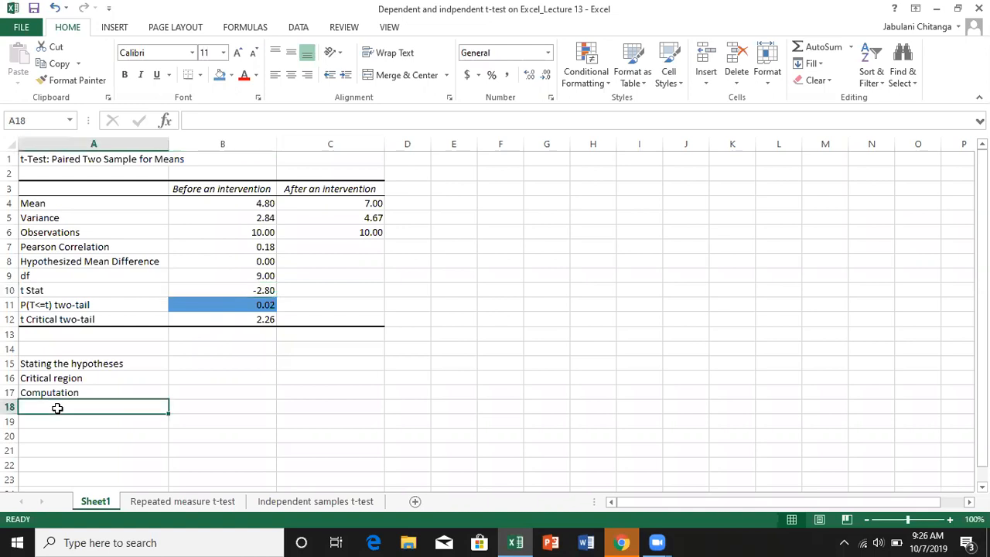
{"action": "type", "text": "Con"}
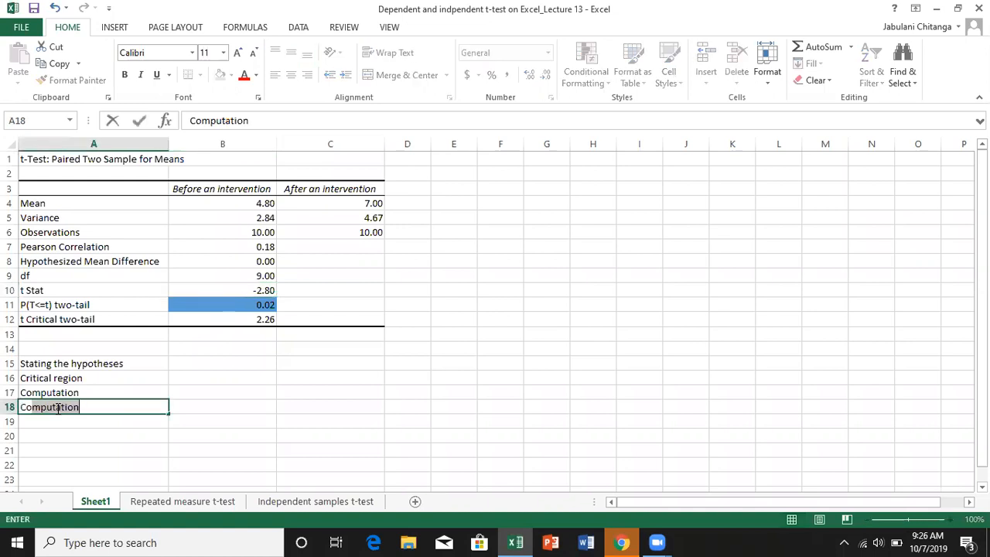
{"action": "type", "text": "clusion"}
Start the t-Test: Paired Two Sample for Means analysis on the Repeated measure t-test sheet.
{"action": "left_click", "coordinate": [186, 505]}
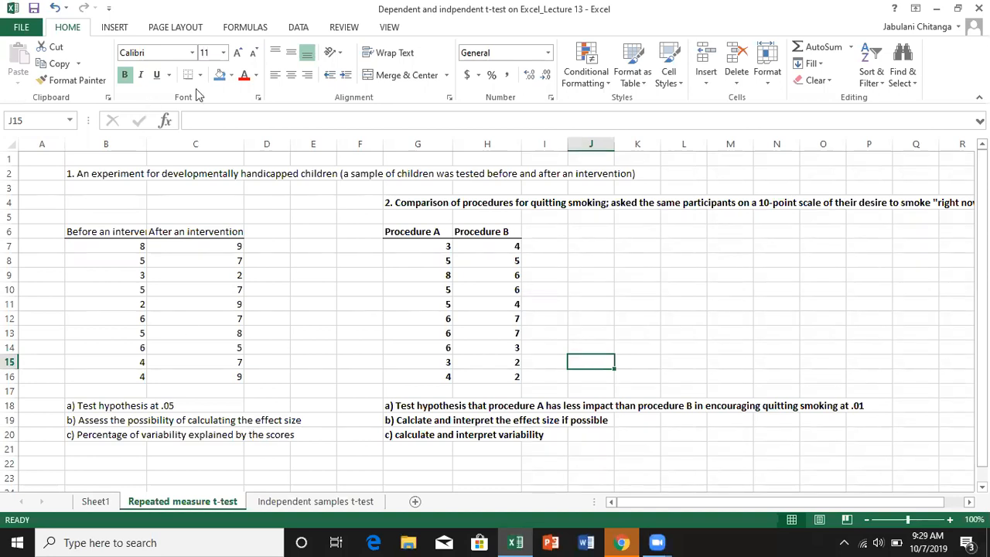
{"action": "left_click", "coordinate": [300, 28]}
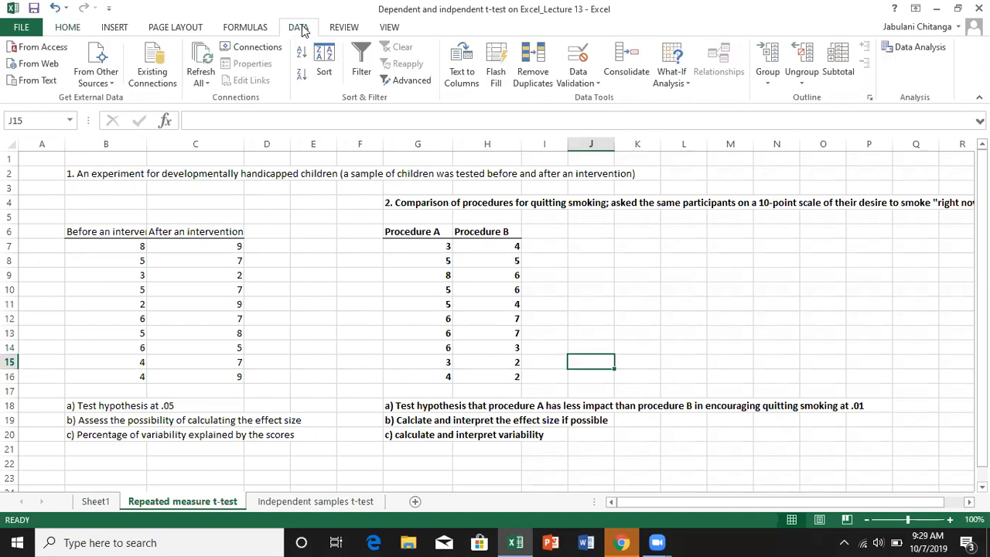
{"action": "left_click", "coordinate": [926, 47]}
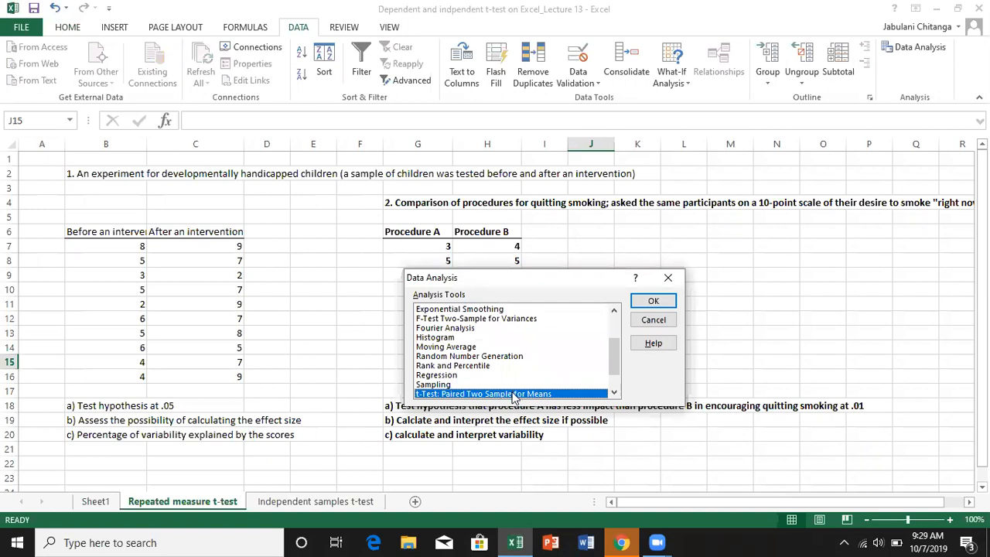
{"action": "left_click", "coordinate": [655, 301]}
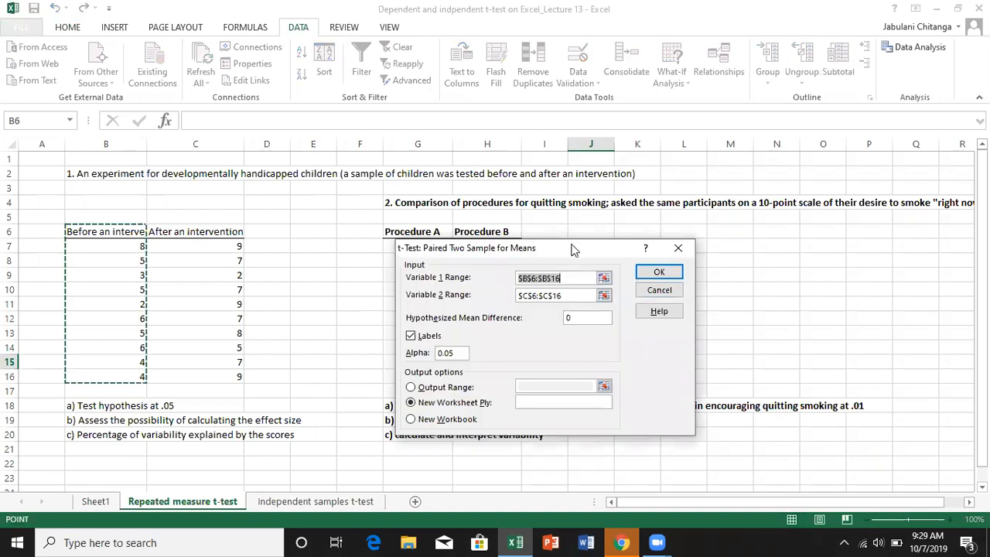
Set the Variable 1 range to the Procedure A data G6:G16 and the Variable 2 range to the Procedure B data H6:H16.
{"action": "left_click_drag", "start_coordinate": [573, 249], "coordinate": [220, 178]}
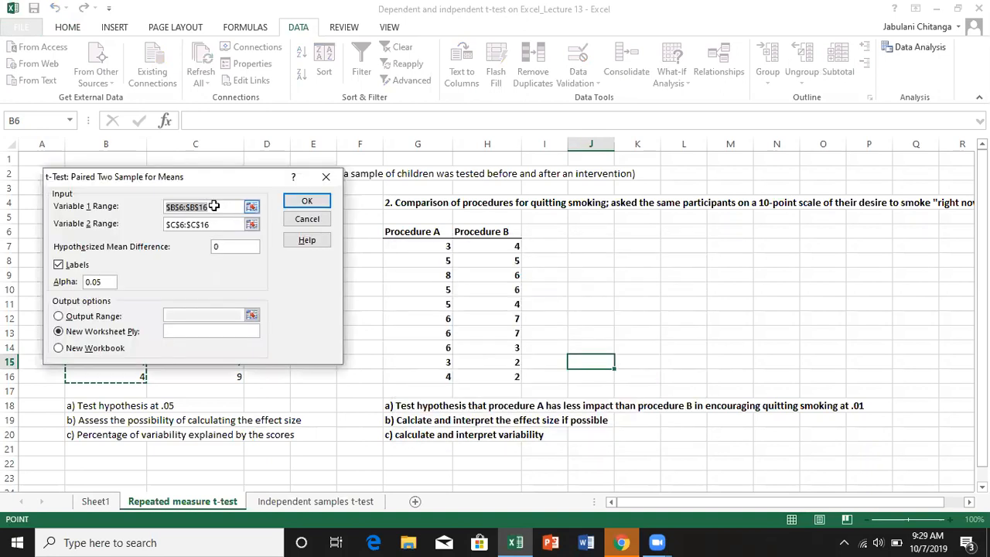
{"action": "left_click", "coordinate": [216, 206]}
{"action": "left_click", "coordinate": [418, 233]}
{"action": "left_click_drag", "start_coordinate": [419, 233], "coordinate": [427, 370]}
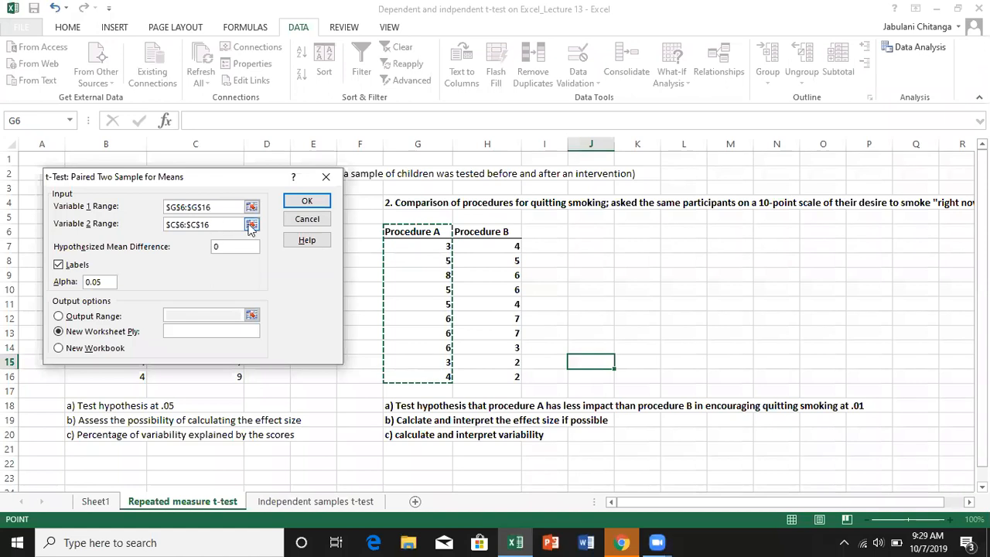
{"action": "left_click", "coordinate": [487, 234]}
{"action": "left_click_drag", "start_coordinate": [494, 321], "coordinate": [498, 373]}
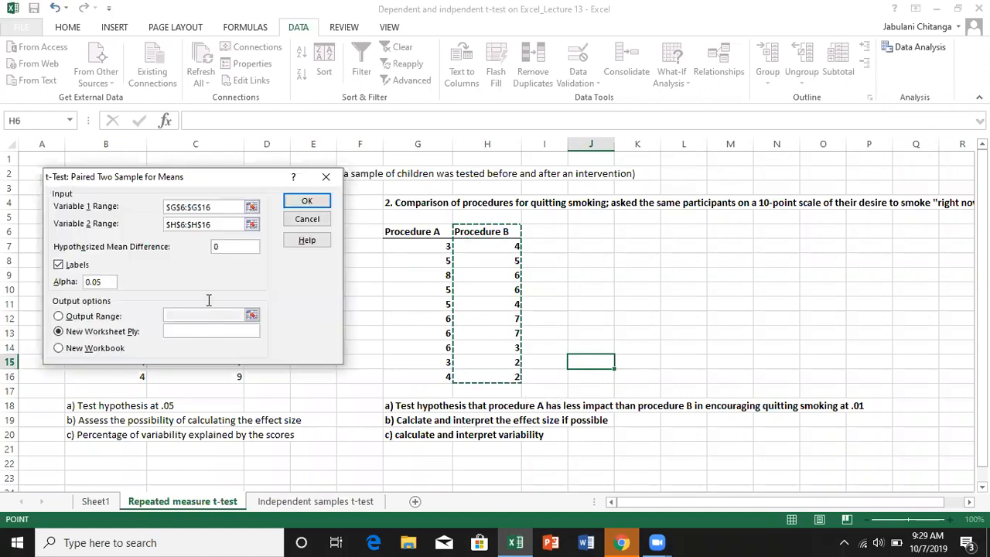
Set Alpha to 0.01 and run the paired t-test with its output on a new worksheet.
{"action": "left_click", "coordinate": [102, 280]}
{"action": "key", "text": "BackSpace"}
{"action": "type", "text": "1"}
{"action": "left_click", "coordinate": [305, 202]}
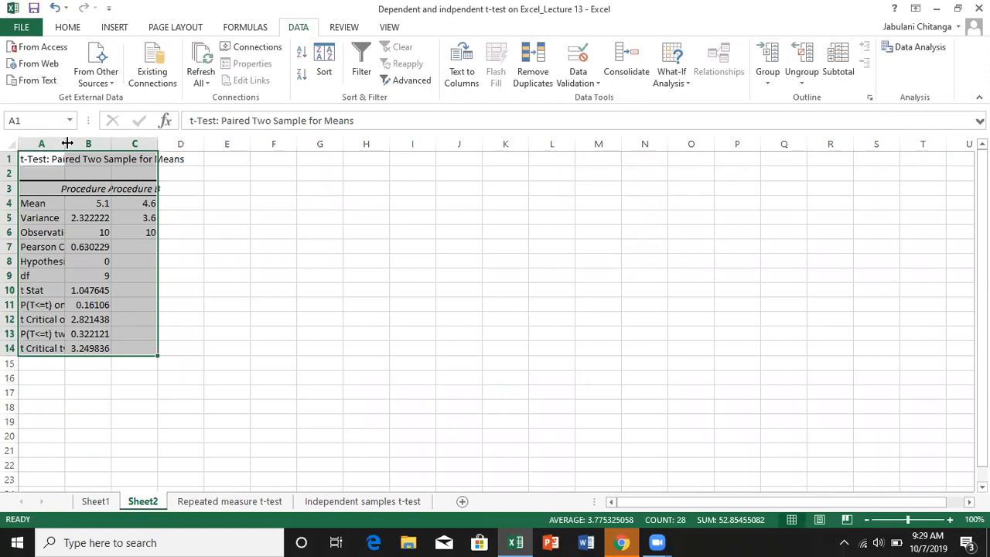
Widen columns A, B and C of the new output table to fit the row labels and procedure headings.
{"action": "left_click_drag", "start_coordinate": [67, 143], "coordinate": [150, 147]}
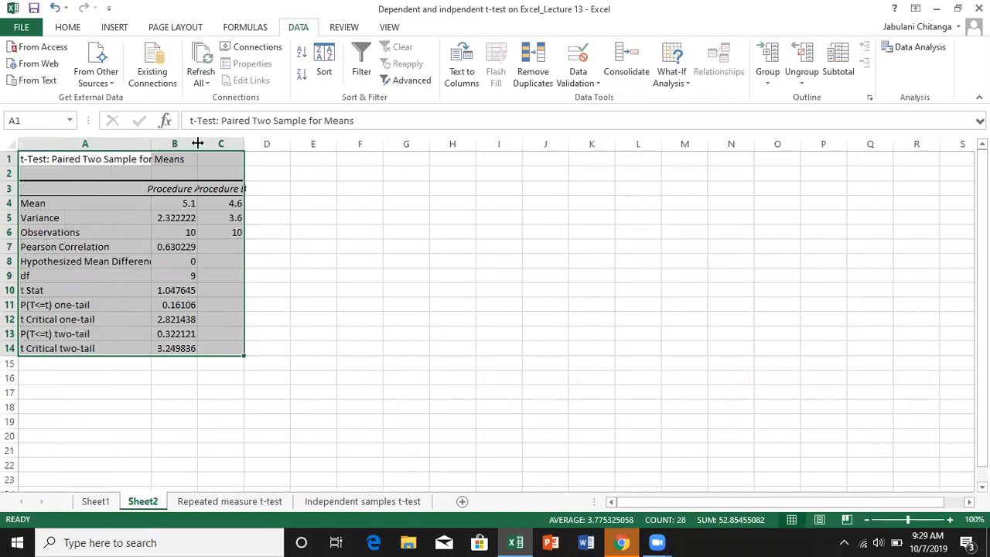
{"action": "left_click_drag", "start_coordinate": [197, 143], "coordinate": [239, 143]}
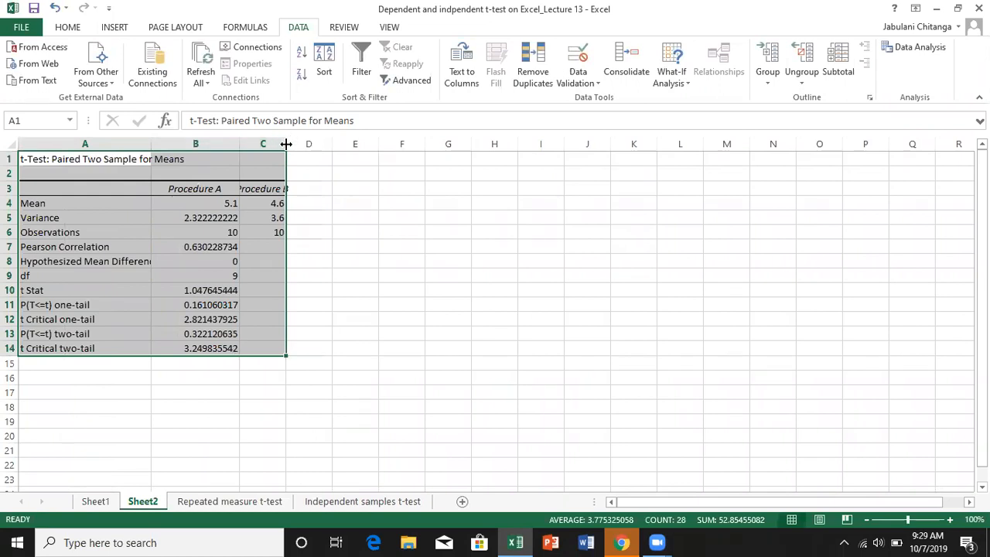
{"action": "left_click_drag", "start_coordinate": [286, 144], "coordinate": [320, 144]}
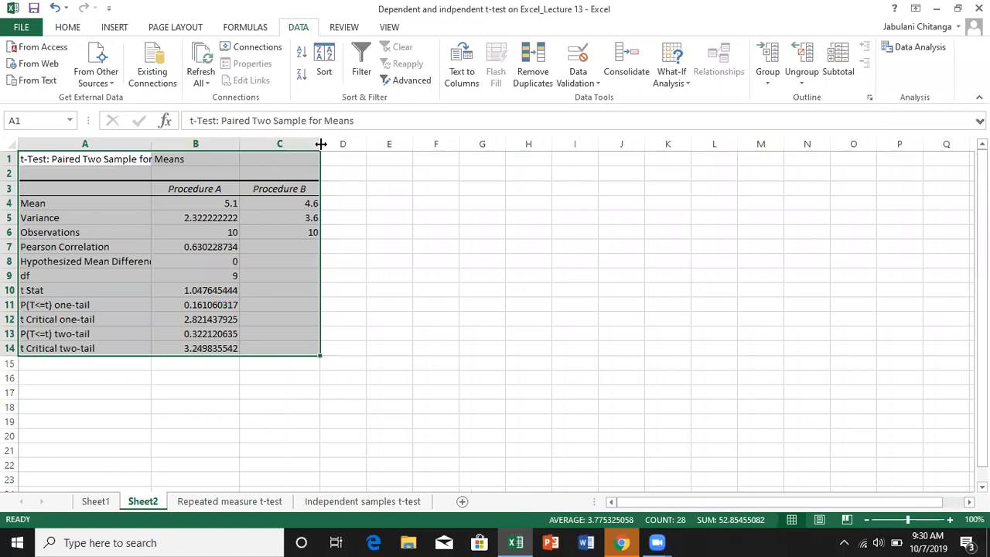
Format the whole paired t-test output table, A1:C14, as Number with 2 decimal places.
{"action": "right_click", "coordinate": [272, 274]}
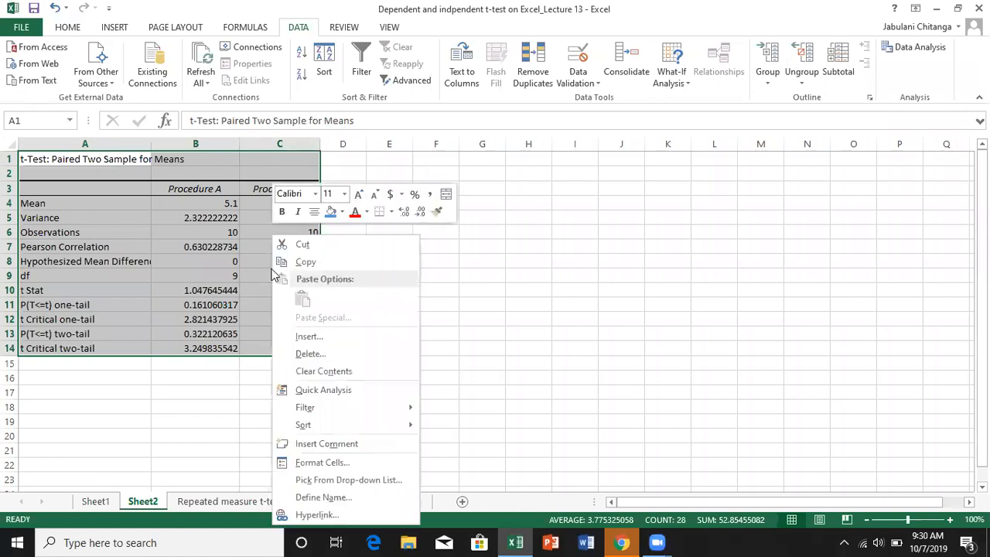
{"action": "left_click", "coordinate": [322, 465]}
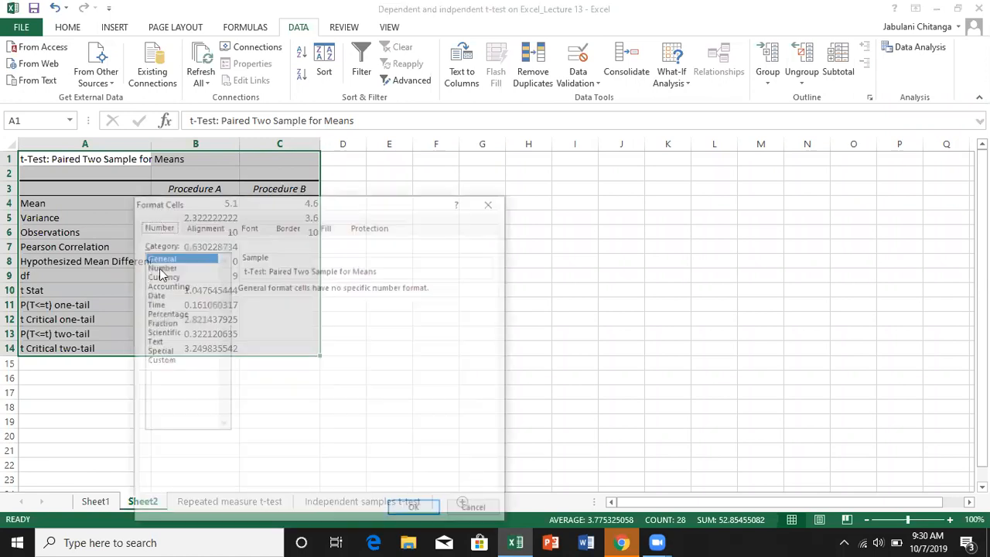
{"action": "left_click", "coordinate": [161, 266]}
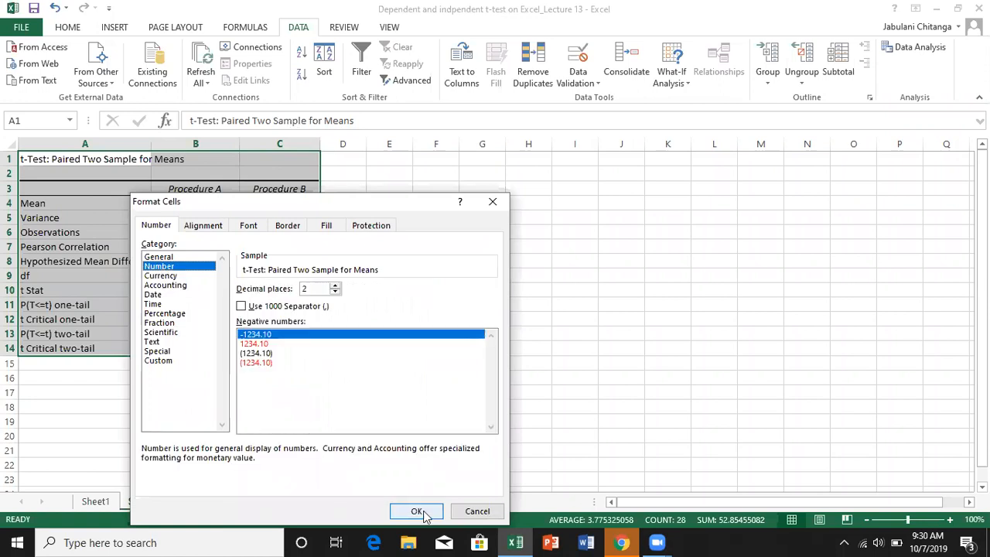
{"action": "left_click", "coordinate": [417, 511]}
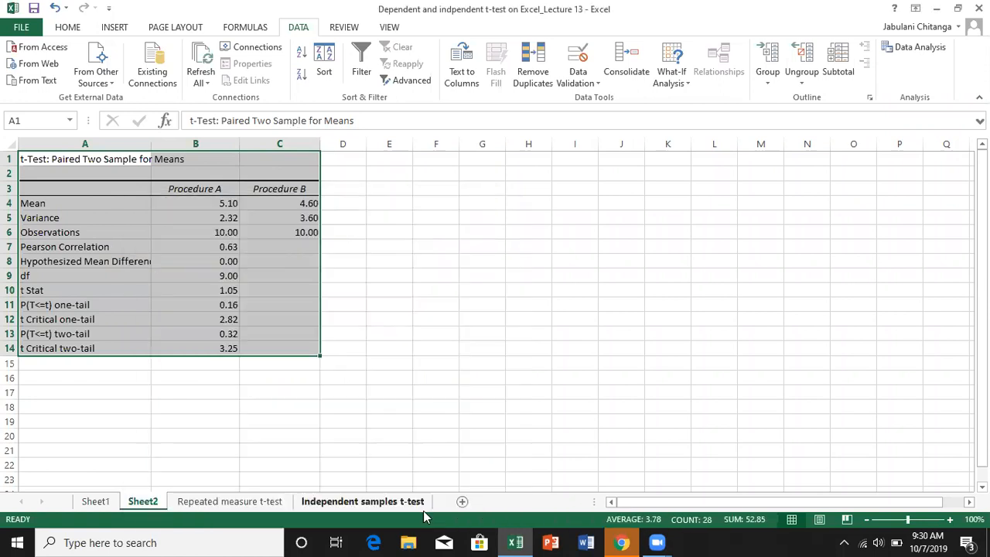
{"action": "left_click", "coordinate": [372, 404]}
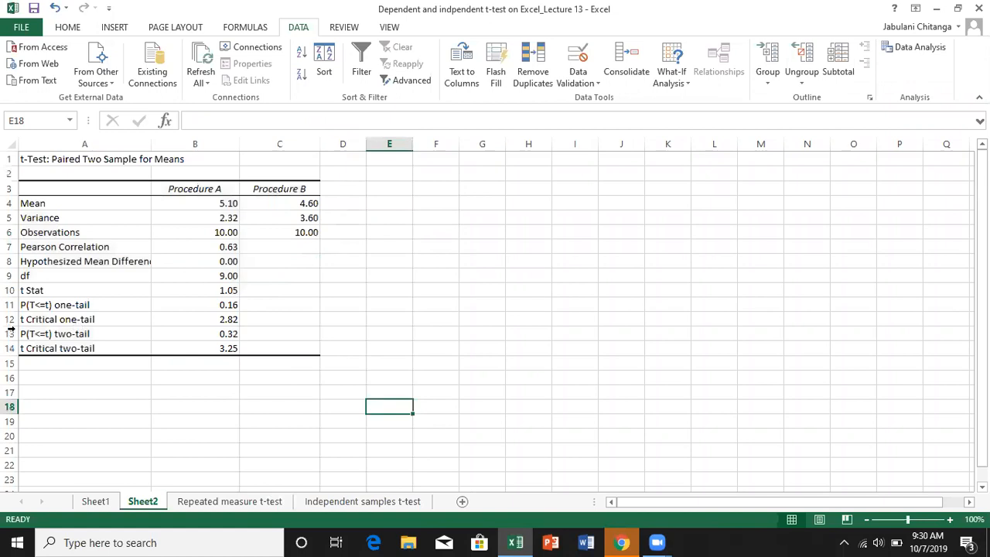
Delete rows 13 and 14, which hold the two-tail P and t Critical results.
{"action": "left_click_drag", "start_coordinate": [11, 333], "coordinate": [10, 346]}
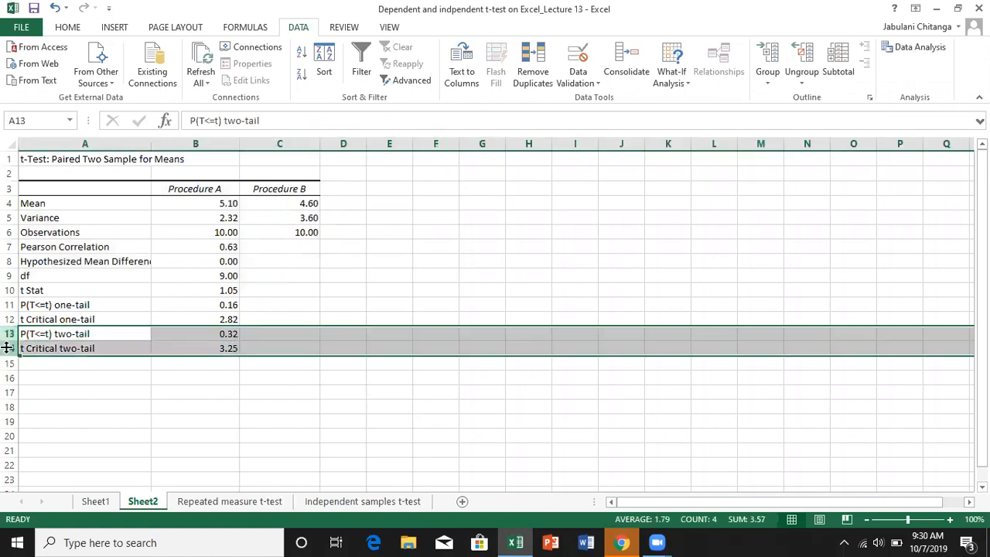
{"action": "right_click", "coordinate": [10, 344]}
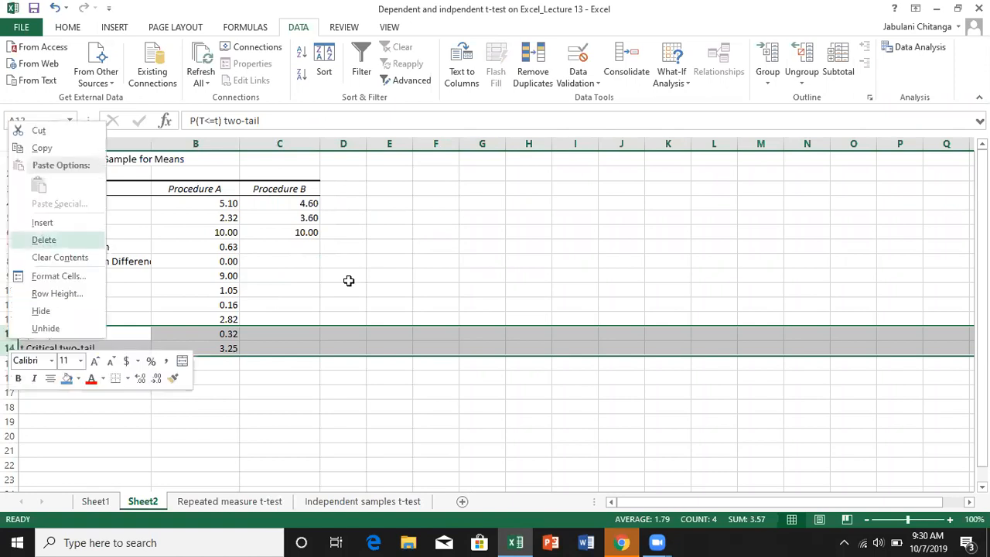
{"action": "left_click", "coordinate": [445, 293]}
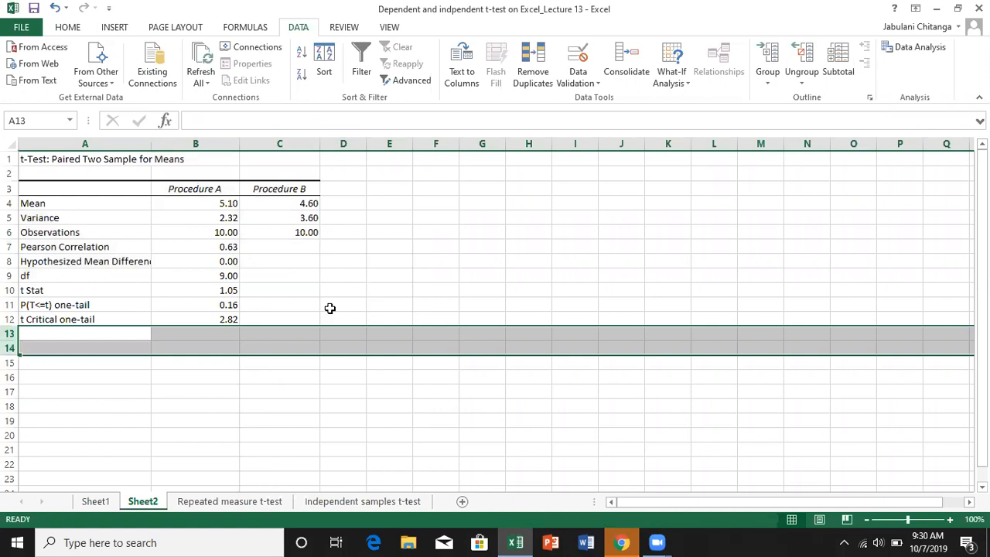
Examine the t Stat, t Critical one-tail and P(T<=t) one-tail values in the output table.
{"action": "left_click", "coordinate": [227, 292]}
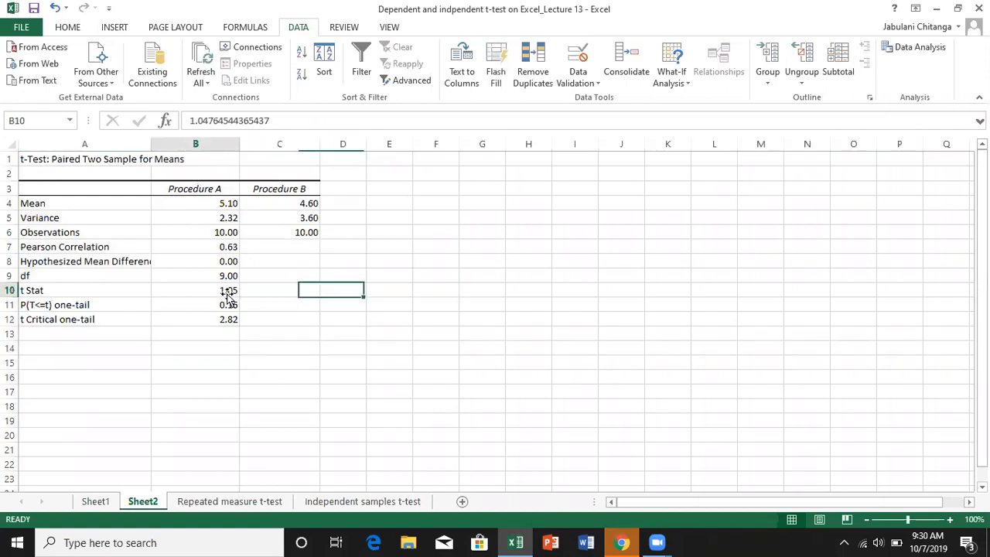
{"action": "left_click", "coordinate": [228, 320]}
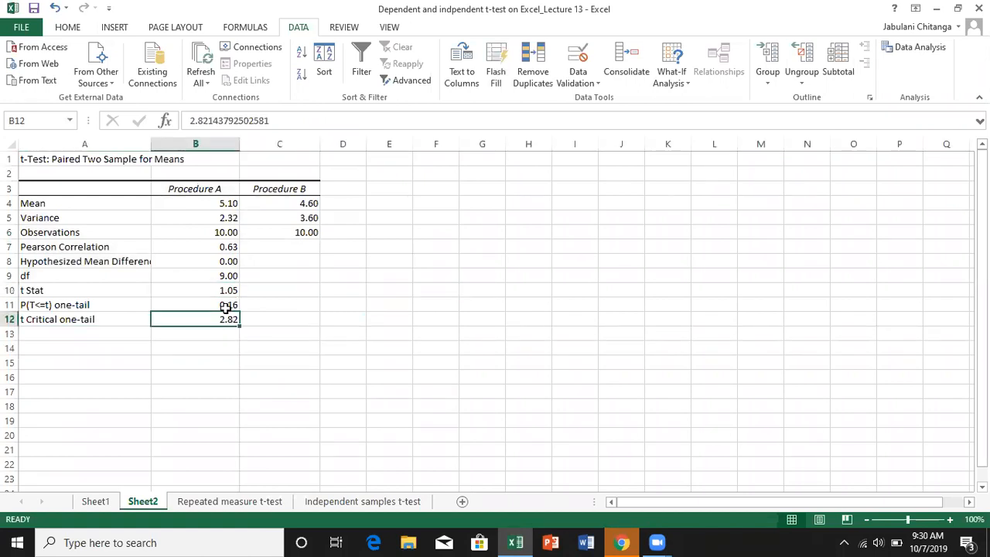
{"action": "left_click", "coordinate": [227, 305]}
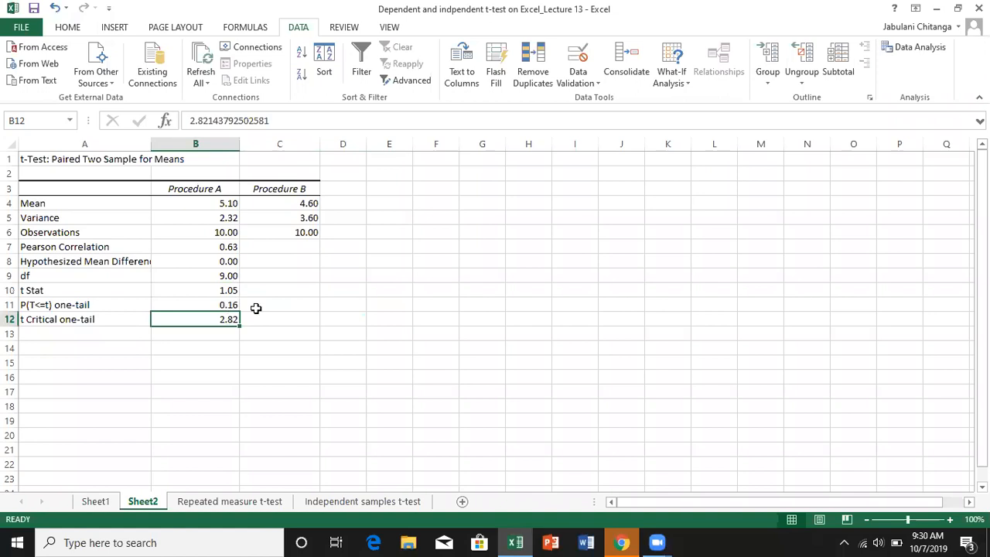
{"action": "left_click", "coordinate": [297, 306]}
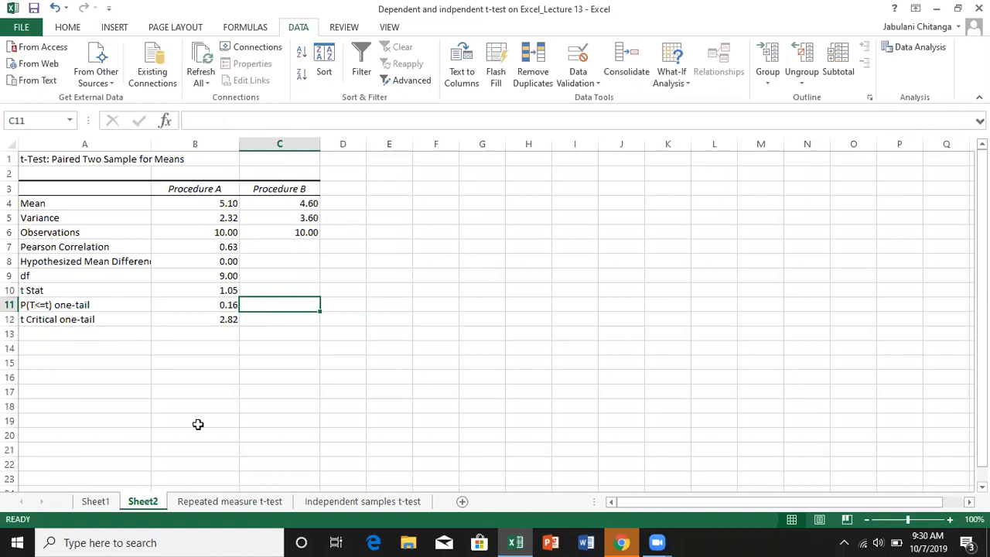
Review the smoking procedures question on the Repeated measure t-test sheet and open the Independent samples t-test sheet.
{"action": "left_click", "coordinate": [226, 503]}
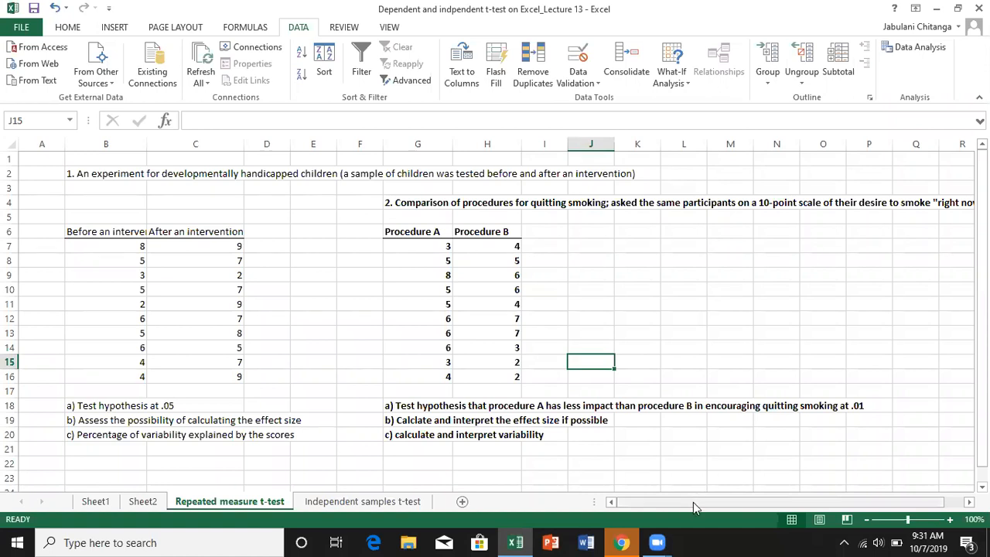
{"action": "scroll", "coordinate": [753, 501], "scroll_direction": "right", "scroll_amount": 1}
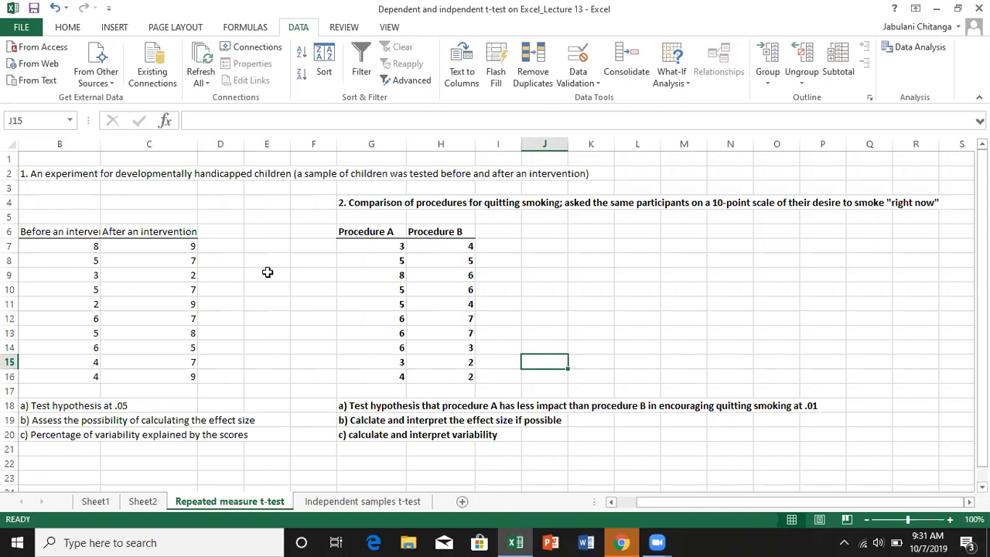
{"action": "left_click", "coordinate": [338, 503]}
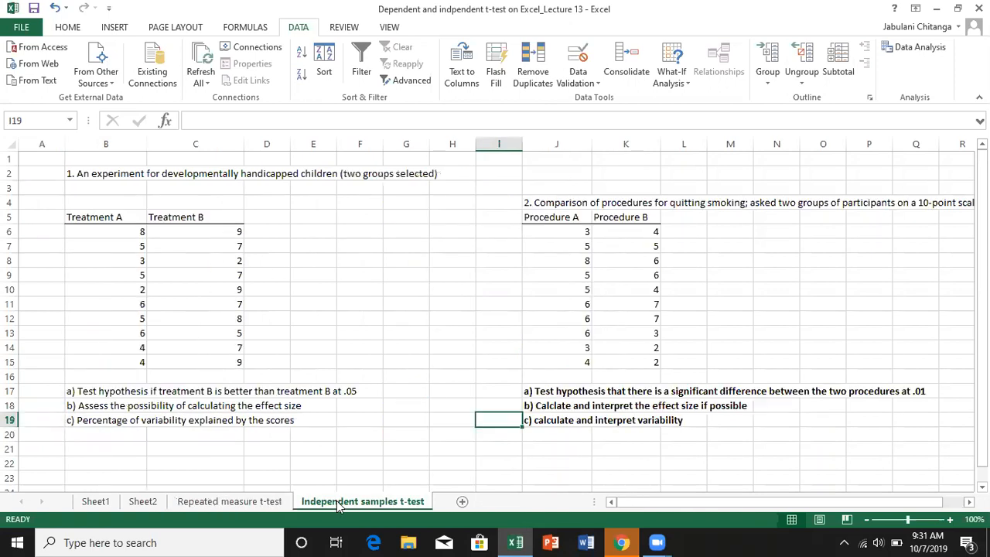